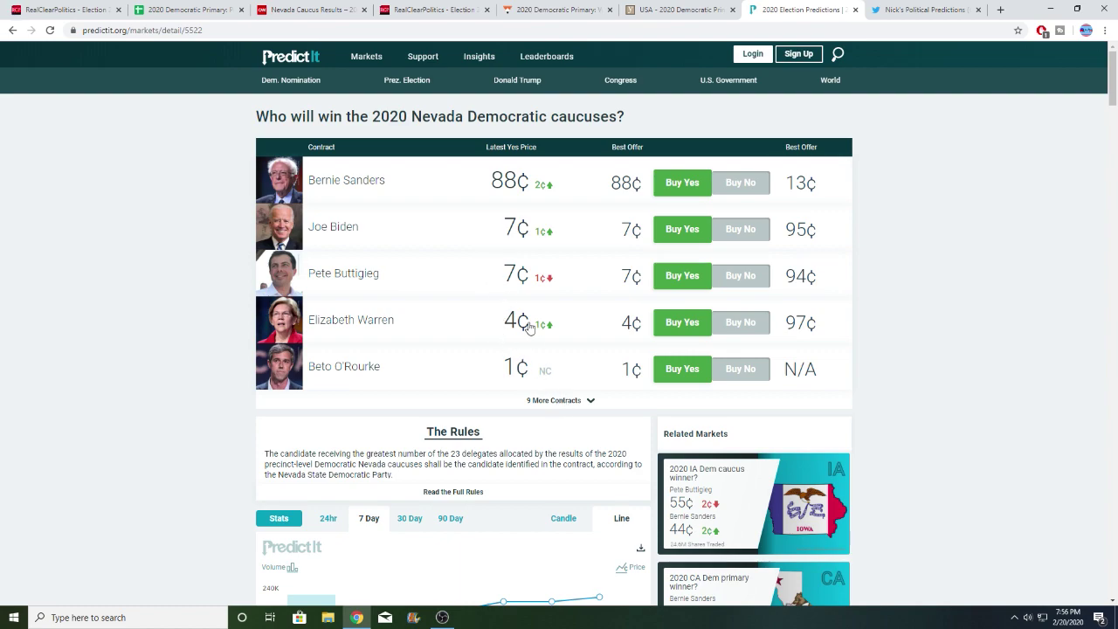
# Show the Nevada caucus market's 90-day price chart and add the Warren and Klobuchar lines
pyautogui.scroll(-3, 519, 379)
pyautogui.scroll(-1, 529, 356)
pyautogui.click(451, 169)
pyautogui.click(309, 507)
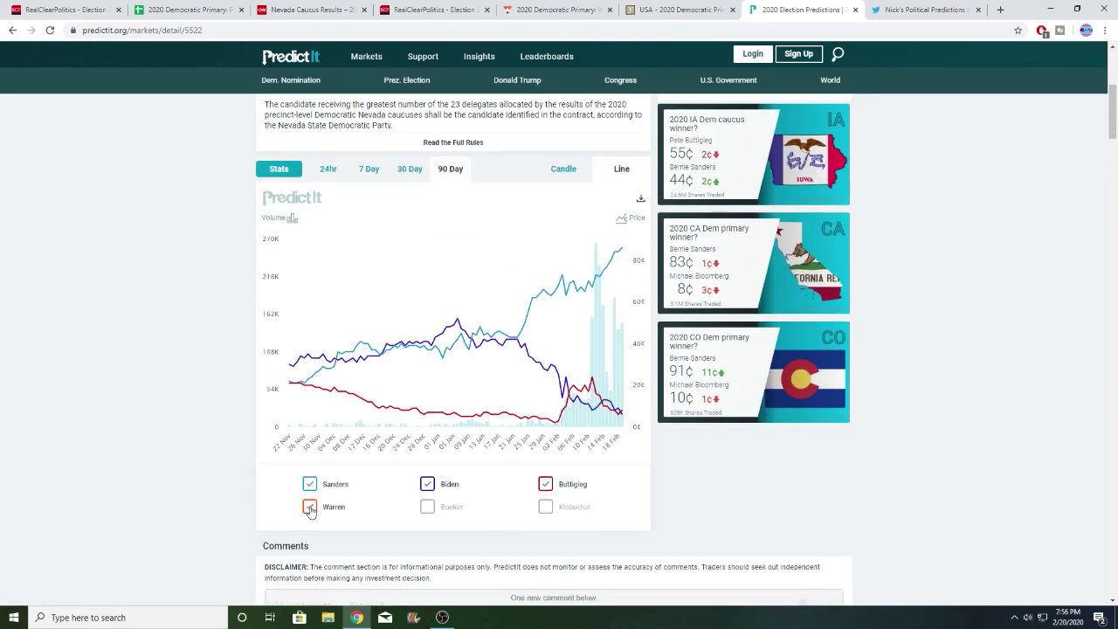
pyautogui.click(545, 506)
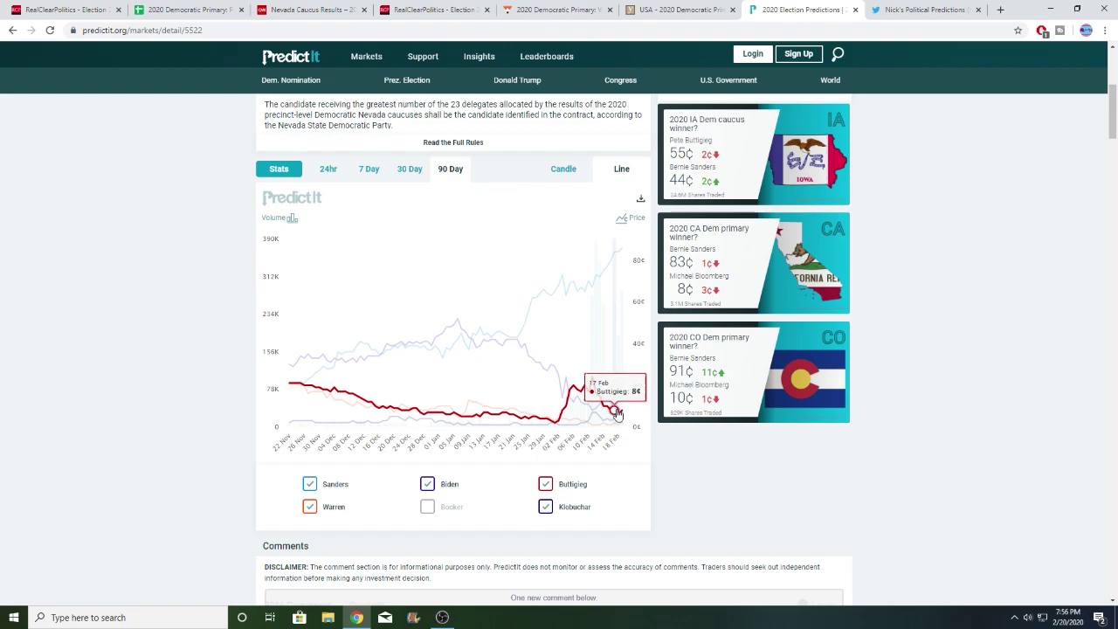
pyautogui.scroll(4, 529, 207)
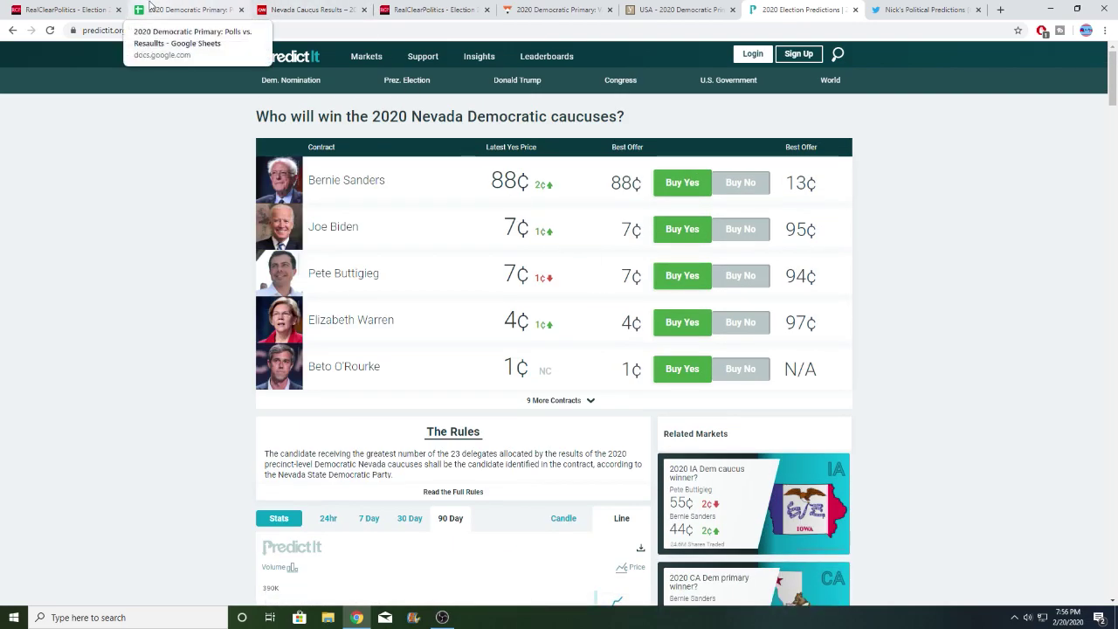
# Switch to the 2020 Democratic Primary polls spreadsheet in Google Sheets and undo the stray "ppppppp" entries in the Bernie Sanders column
pyautogui.click(150, 6)
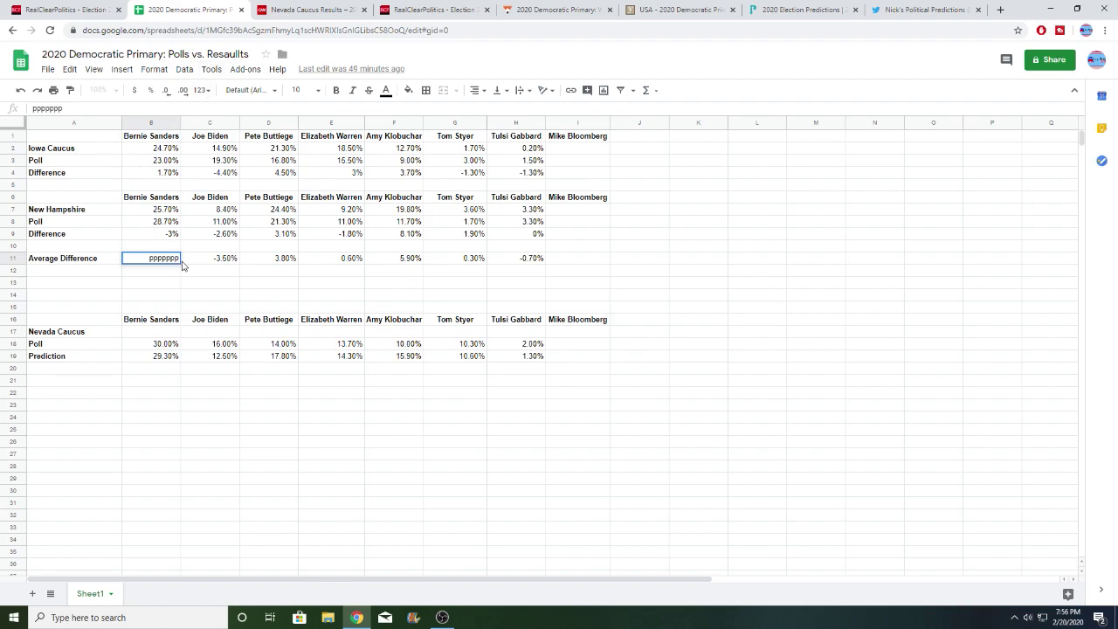
pyautogui.press('Return')
pyautogui.click(41, 97)
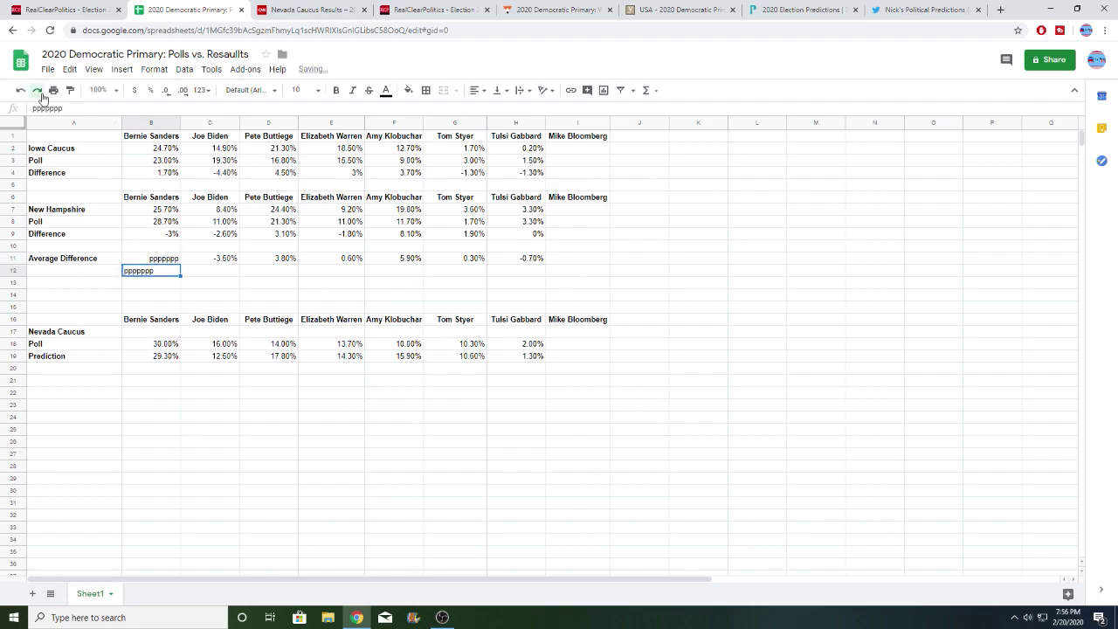
pyautogui.click(20, 90)
pyautogui.click(20, 90)
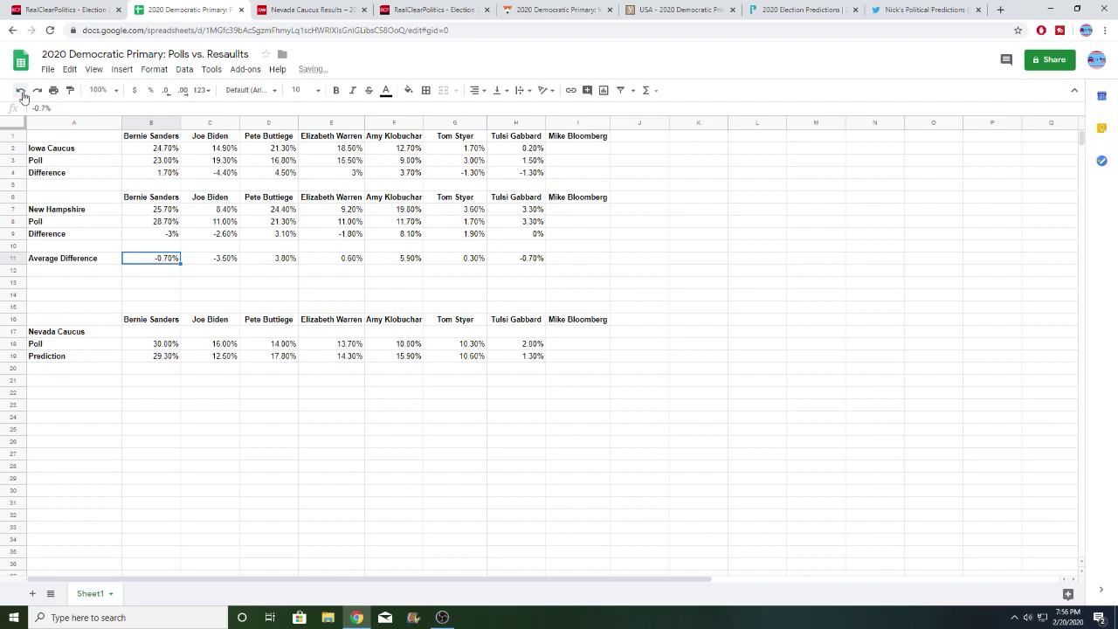
# Examine the Iowa Caucus block's result, Poll and Difference rows, starting with Bernie Sanders' result
pyautogui.click(226, 299)
pyautogui.click(168, 150)
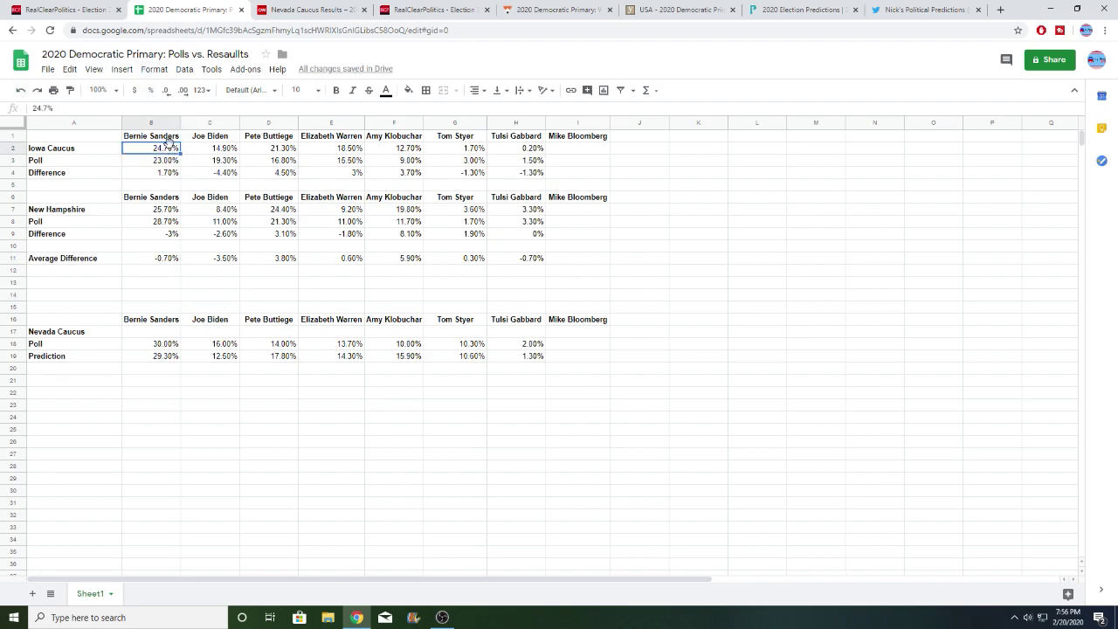
pyautogui.click(81, 151)
pyautogui.click(77, 163)
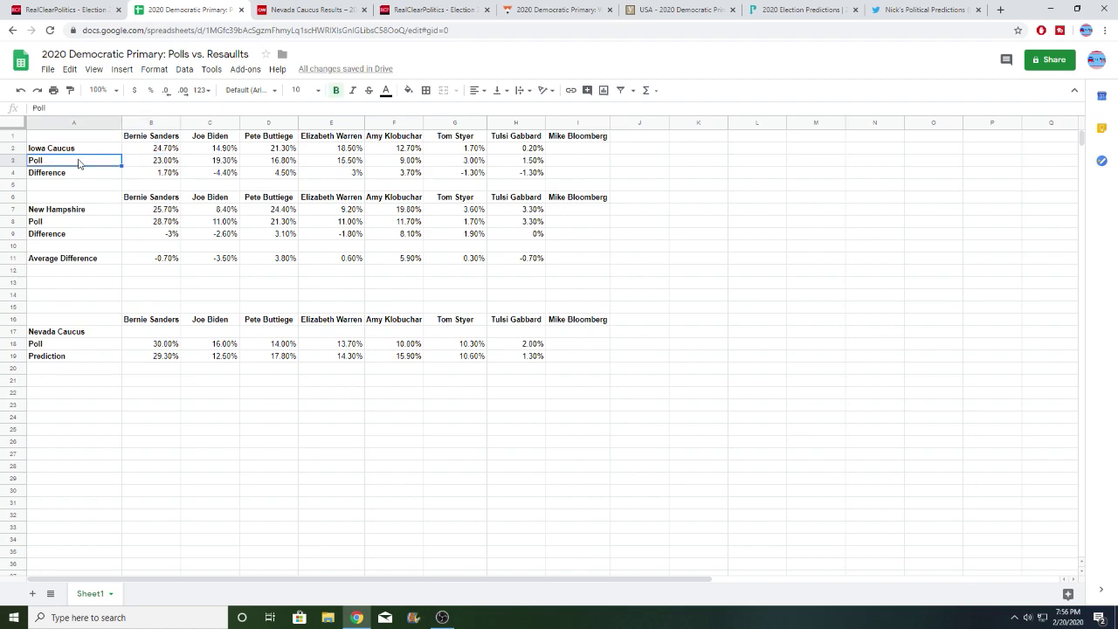
pyautogui.press('Down')
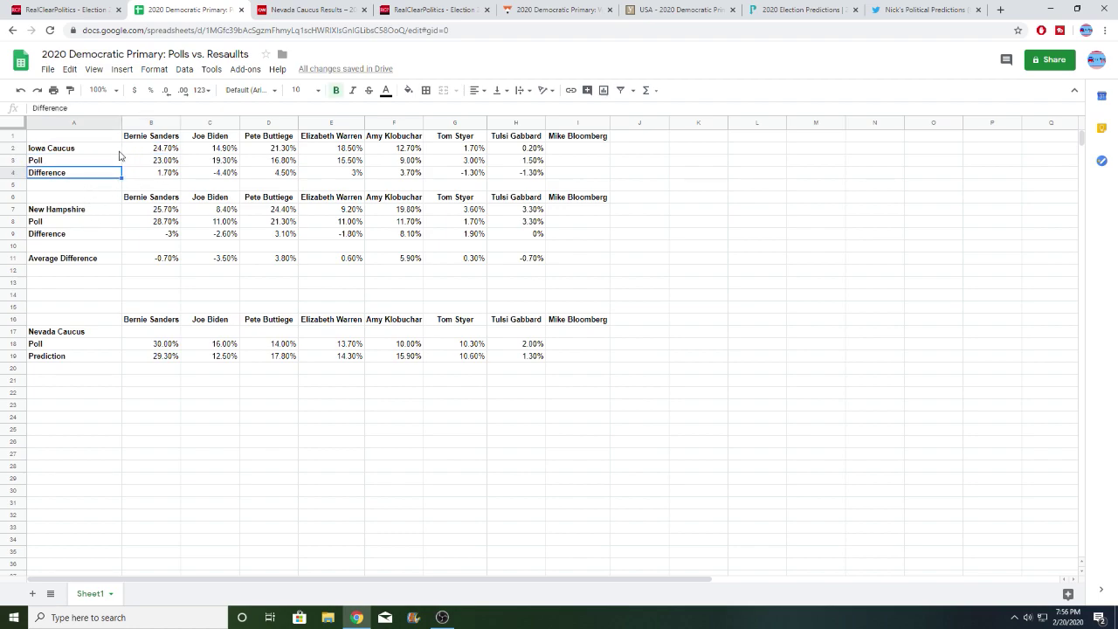
pyautogui.click(113, 151)
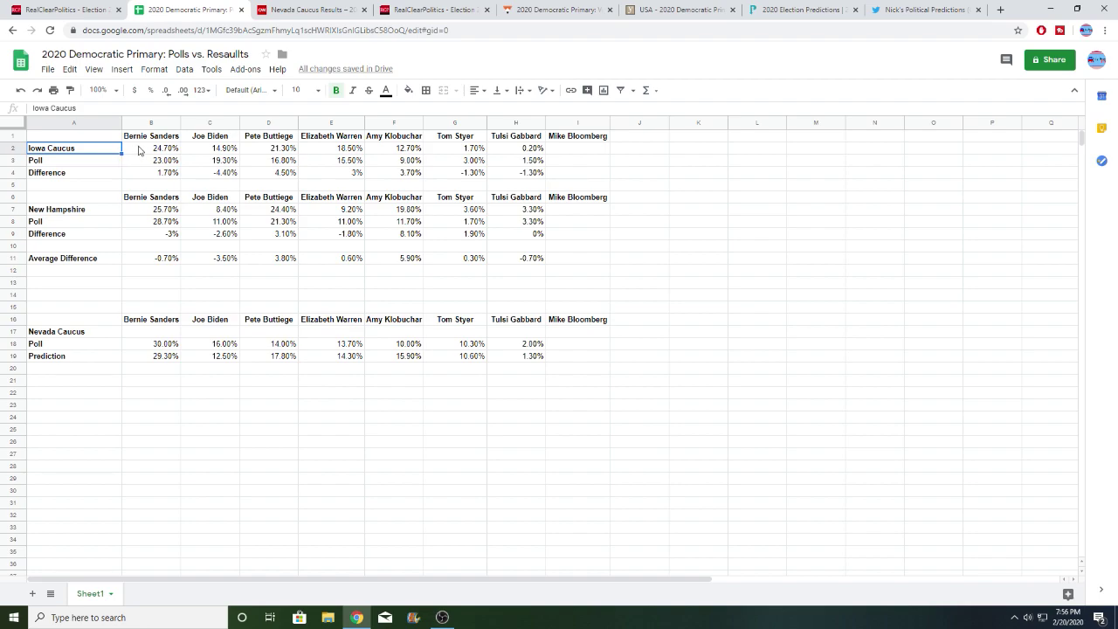
# Go through the Iowa Difference value of each candidate from Bernie Sanders to Tulsi Gabbard
pyautogui.click(152, 175)
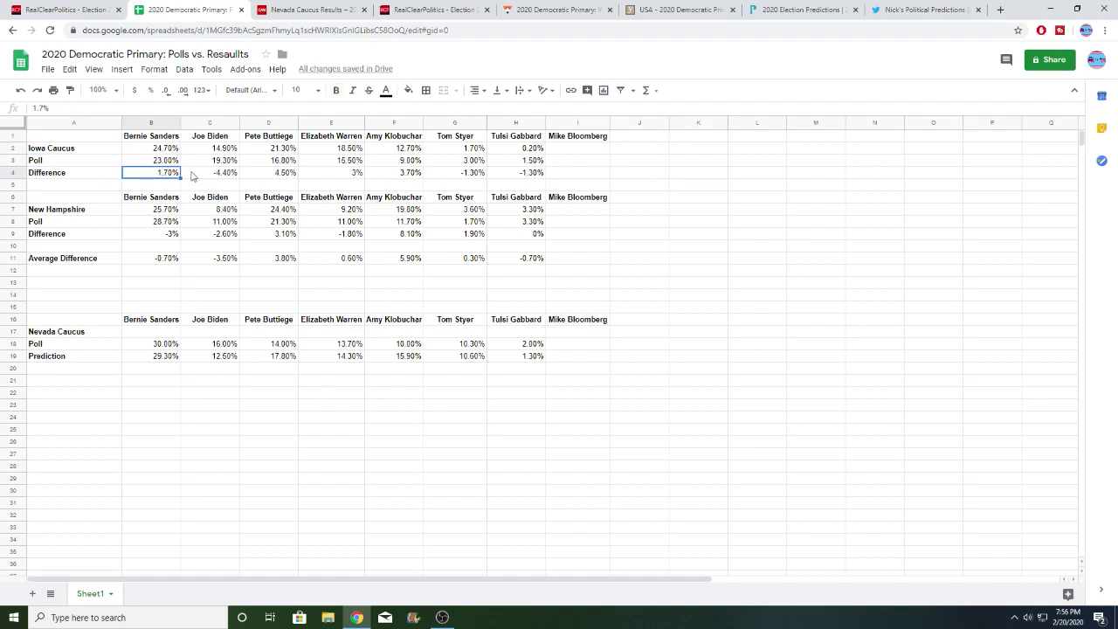
pyautogui.click(224, 177)
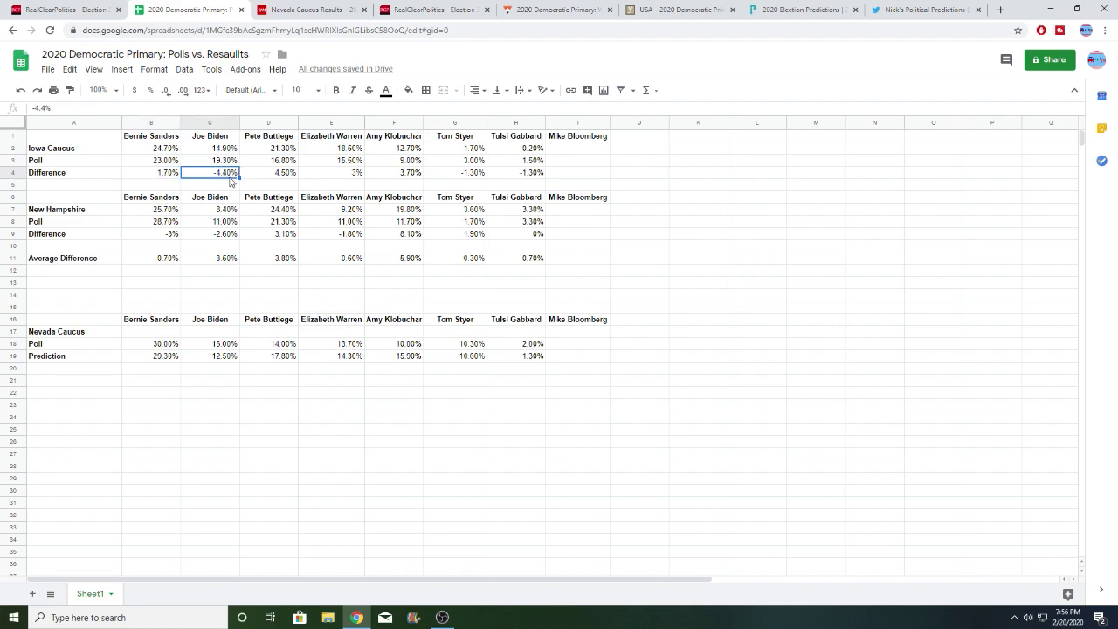
pyautogui.click(271, 175)
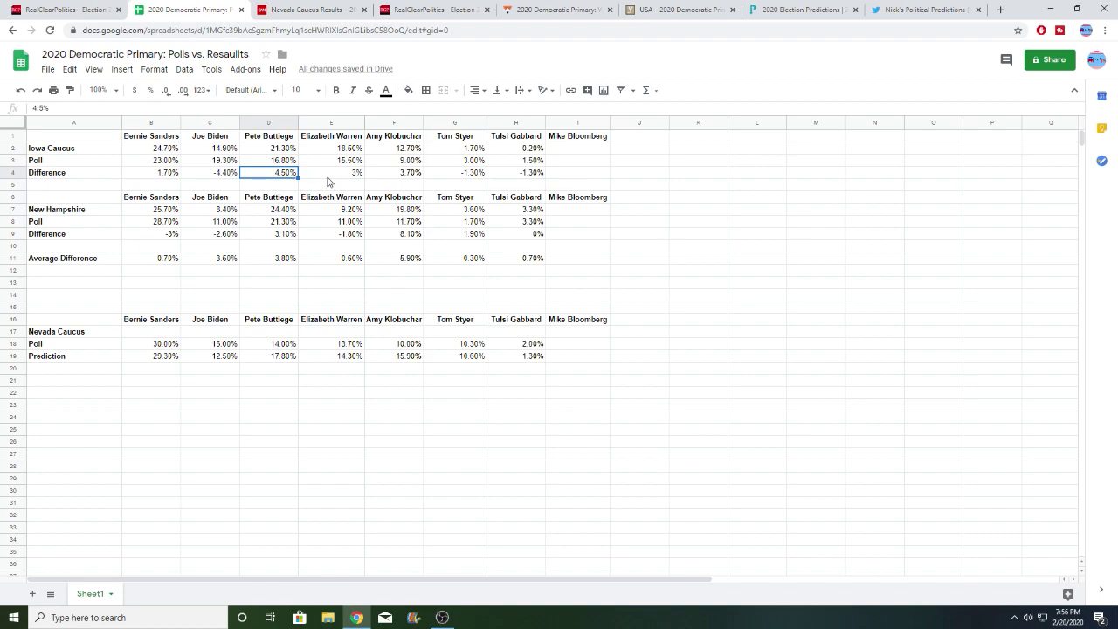
pyautogui.click(345, 178)
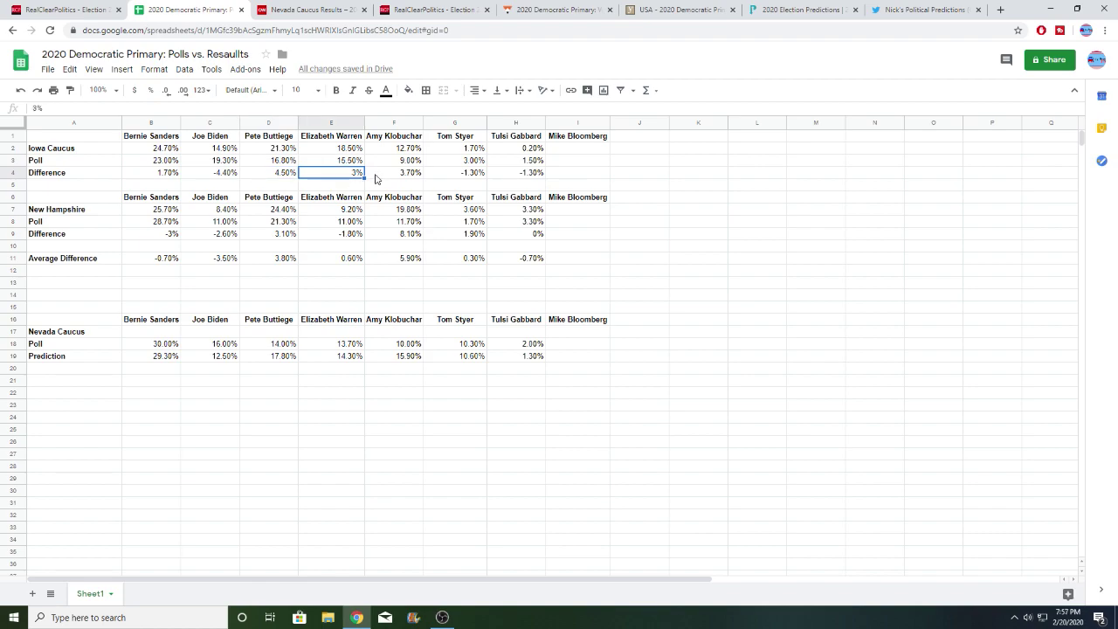
pyautogui.click(386, 179)
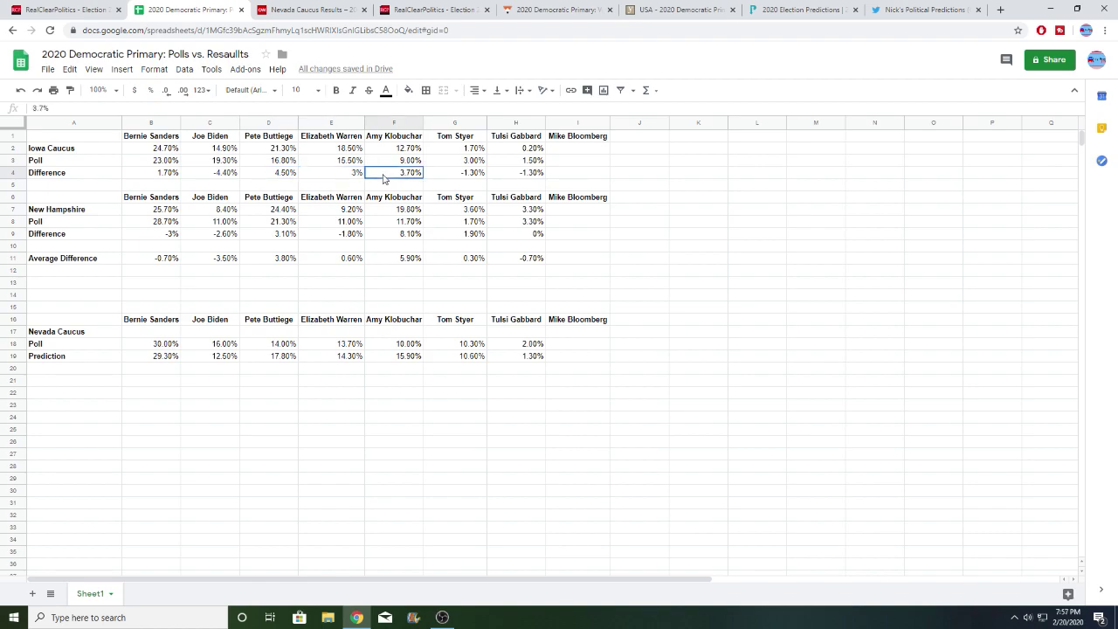
pyautogui.click(454, 179)
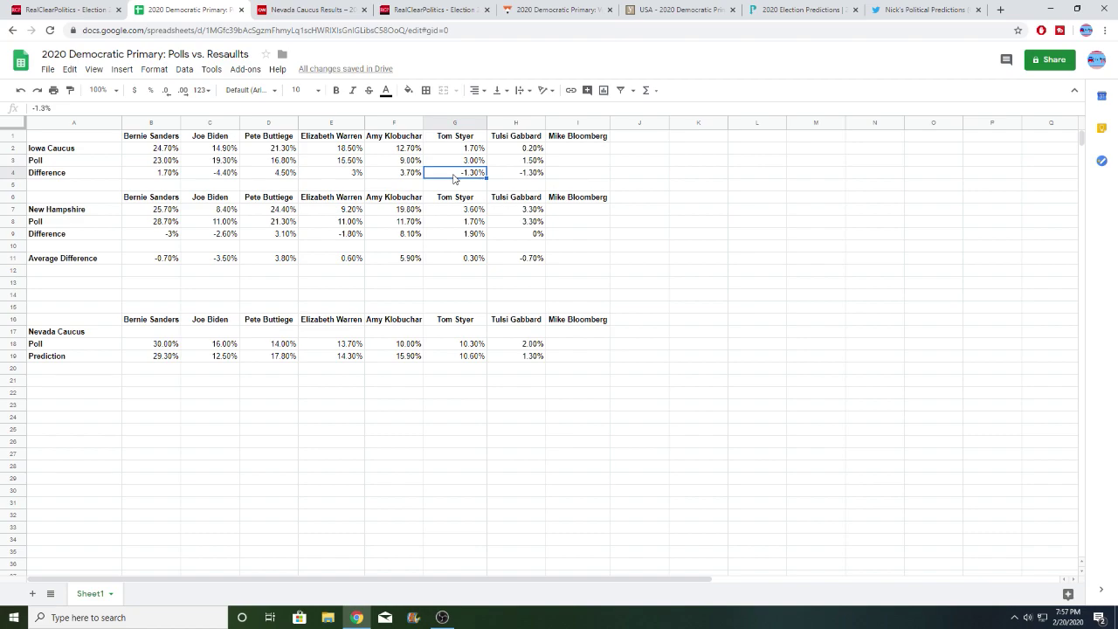
pyautogui.click(510, 177)
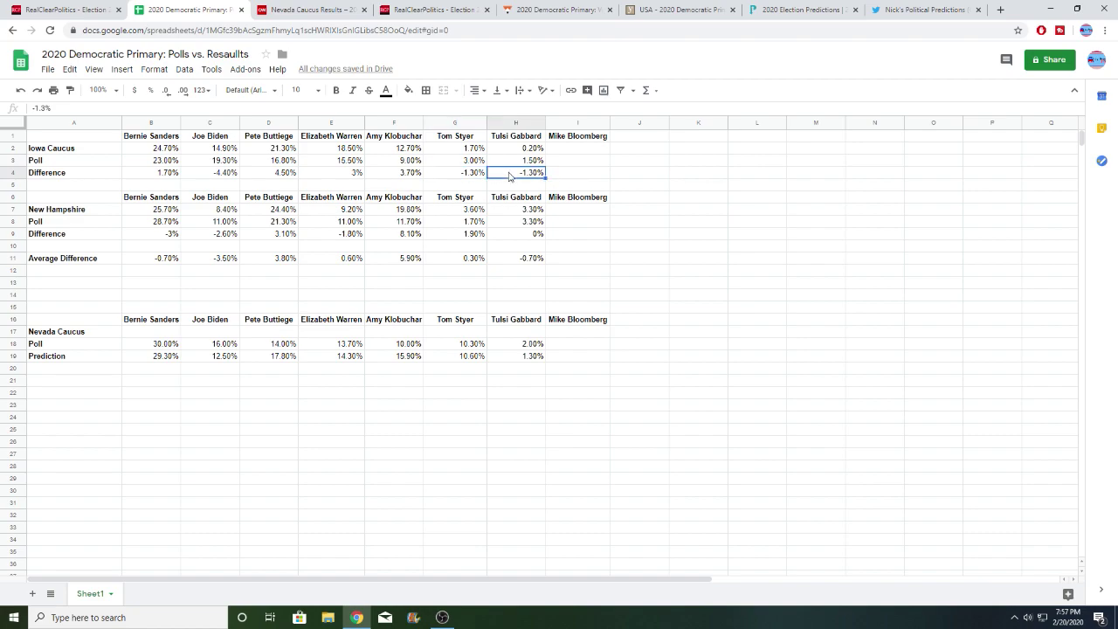
# Check Bernie Sanders' New Hampshire result and each candidate's New Hampshire Difference value through Tulsi Gabbard
pyautogui.click(144, 213)
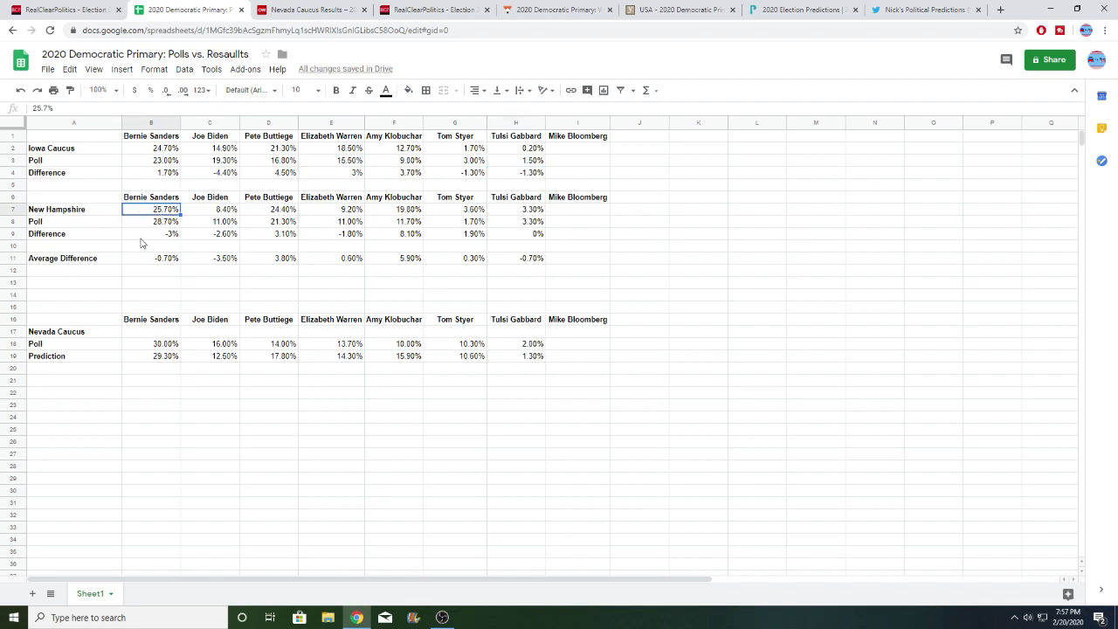
pyautogui.click(145, 238)
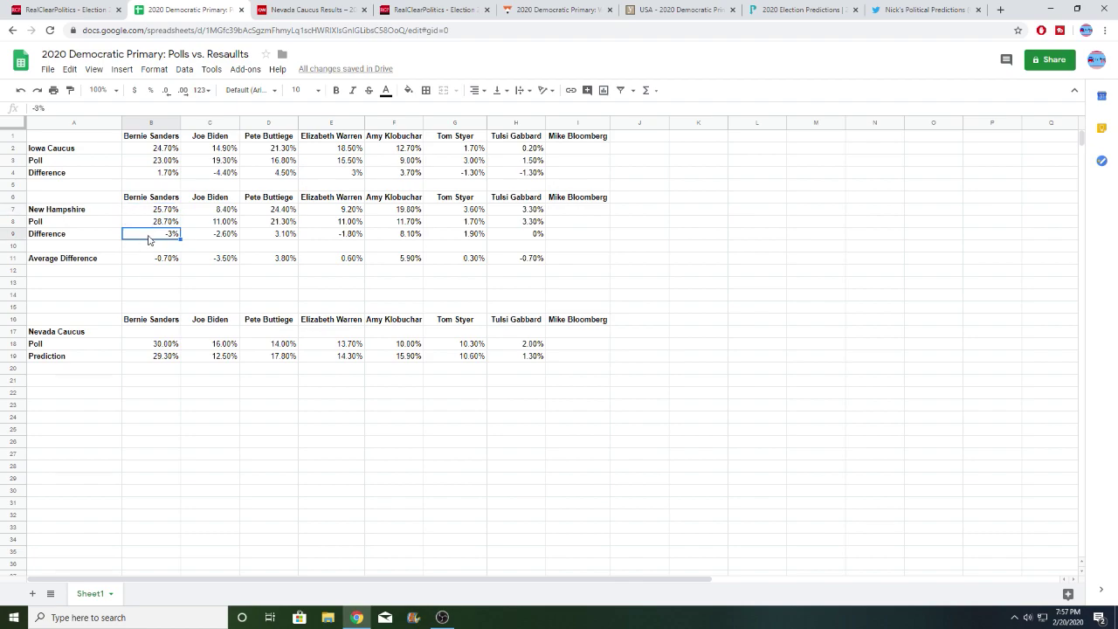
pyautogui.click(204, 240)
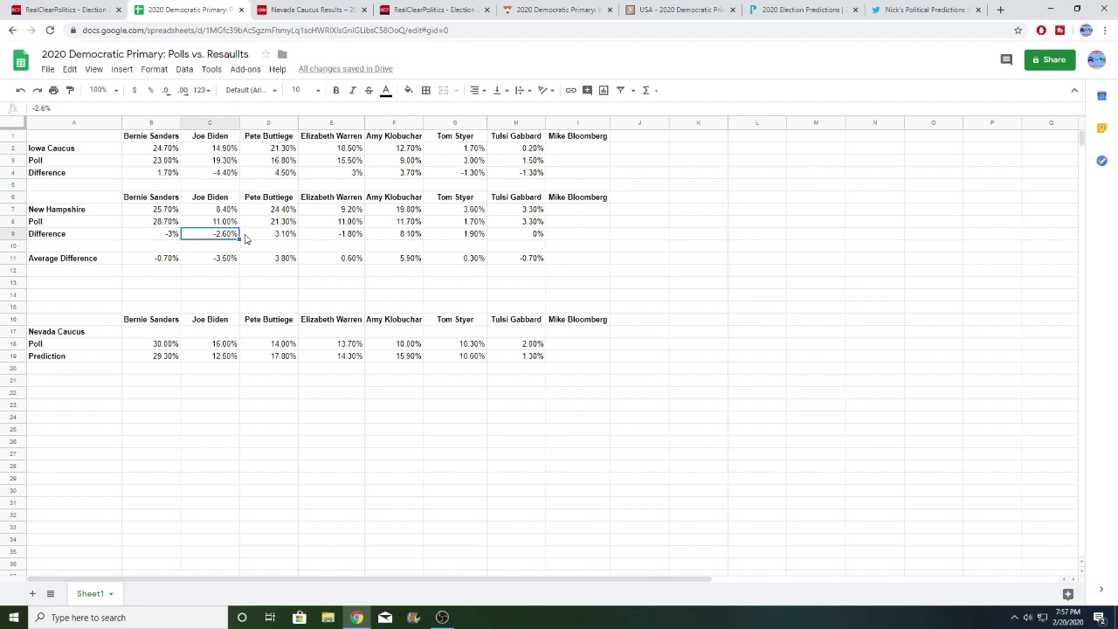
pyautogui.click(252, 239)
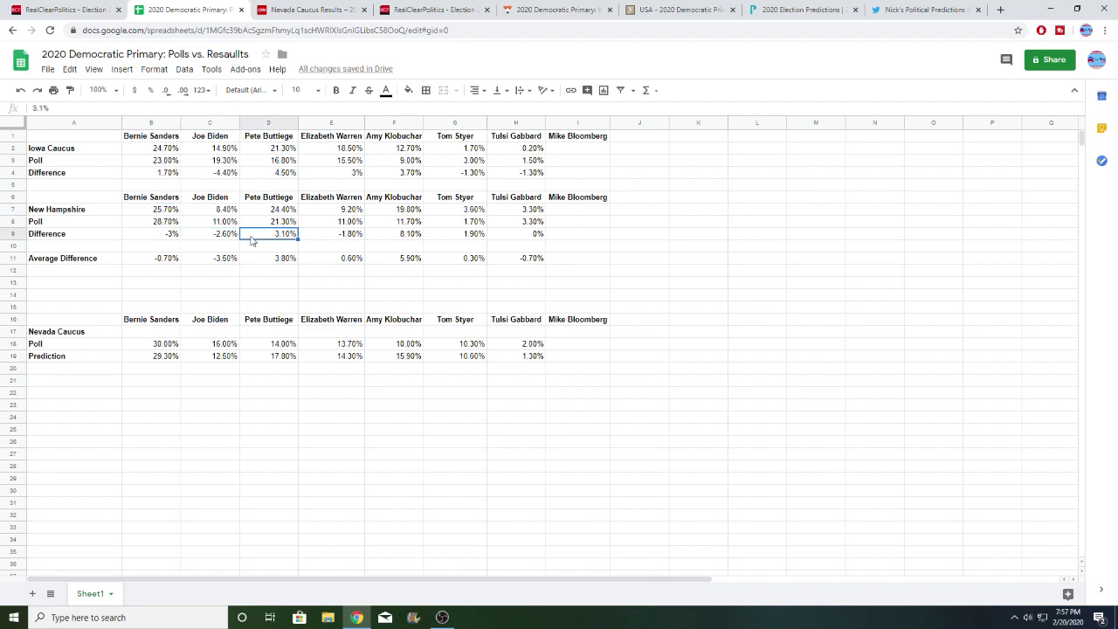
pyautogui.click(335, 239)
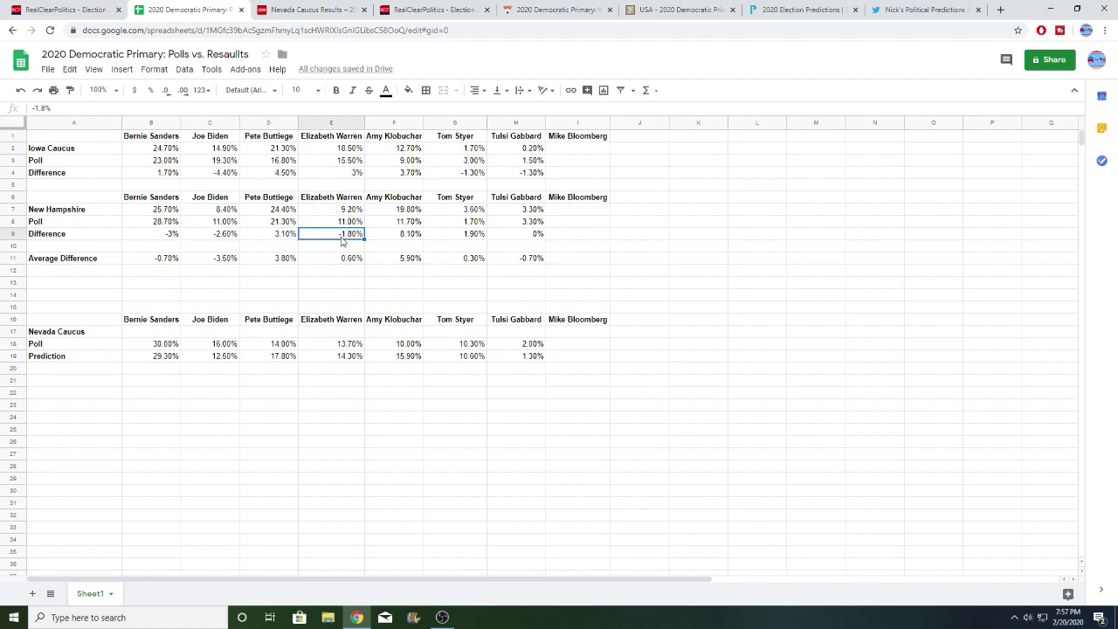
pyautogui.click(378, 238)
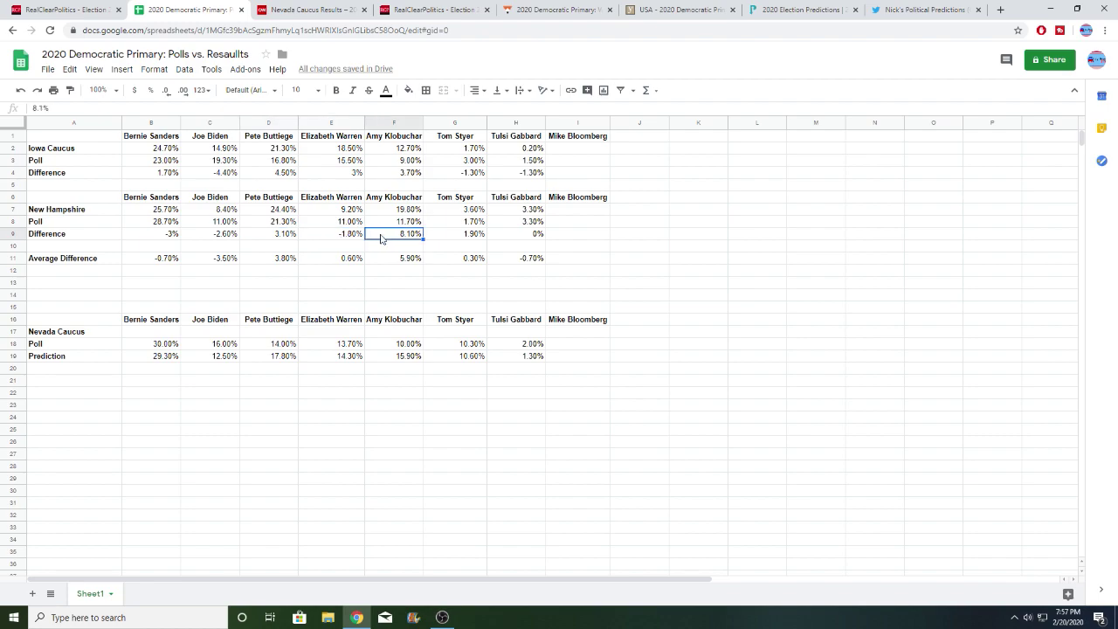
pyautogui.click(448, 238)
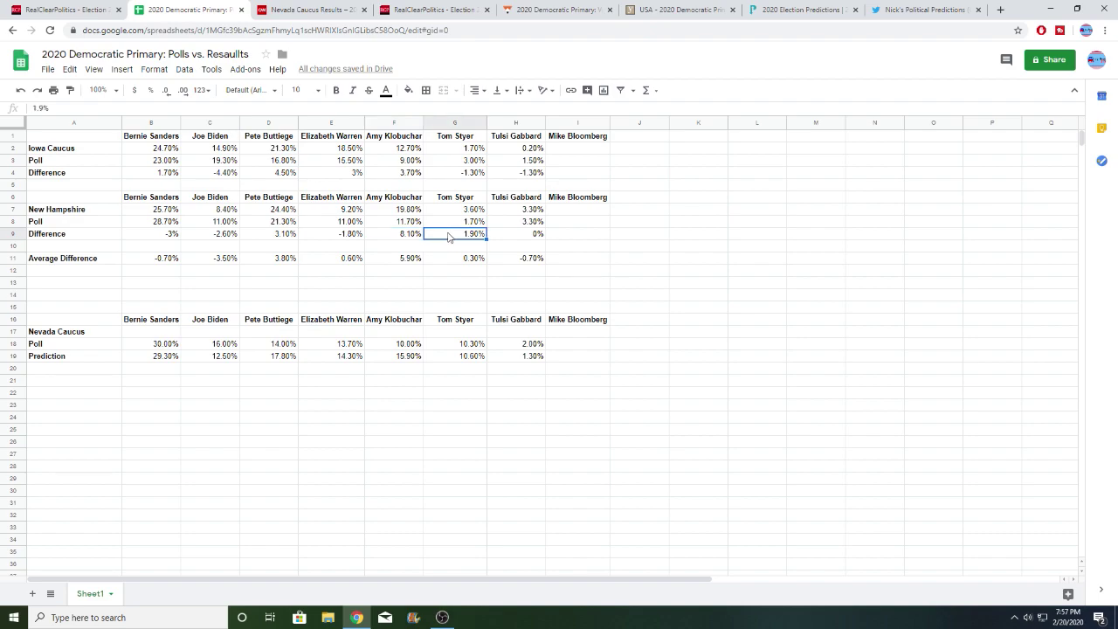
pyautogui.click(524, 241)
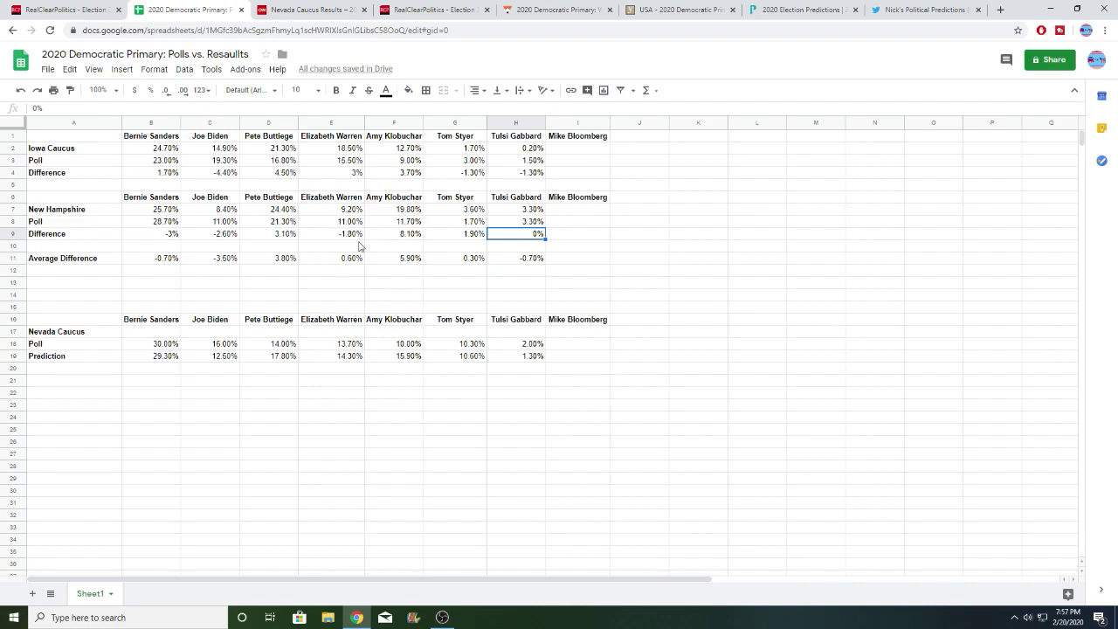
# Review the Average Difference value of each candidate from Bernie Sanders to Tulsi Gabbard
pyautogui.click(127, 263)
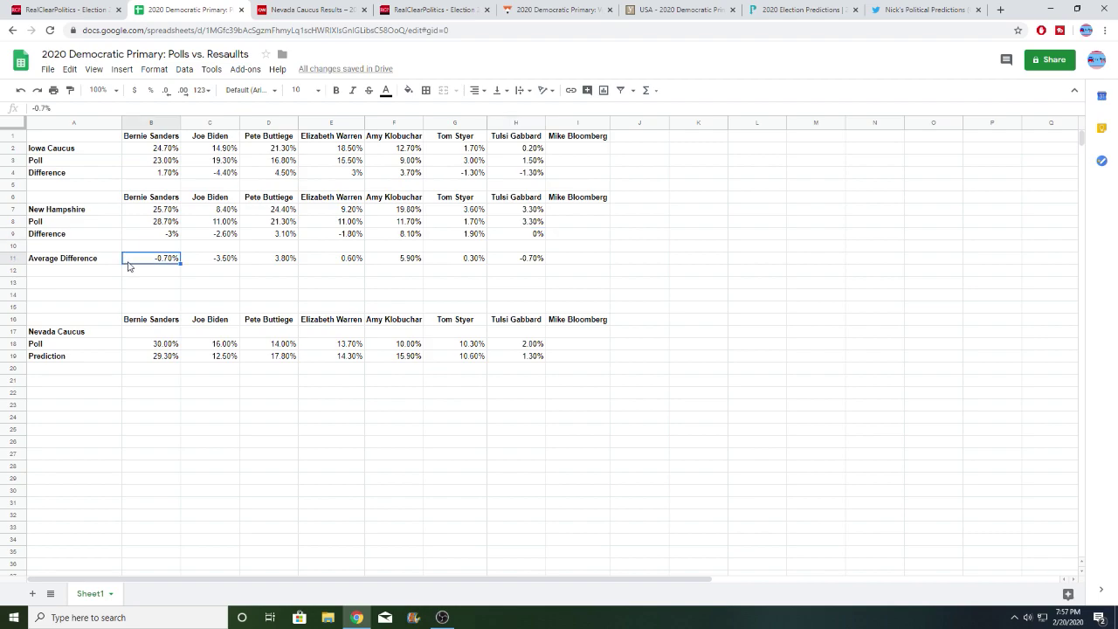
pyautogui.click(191, 266)
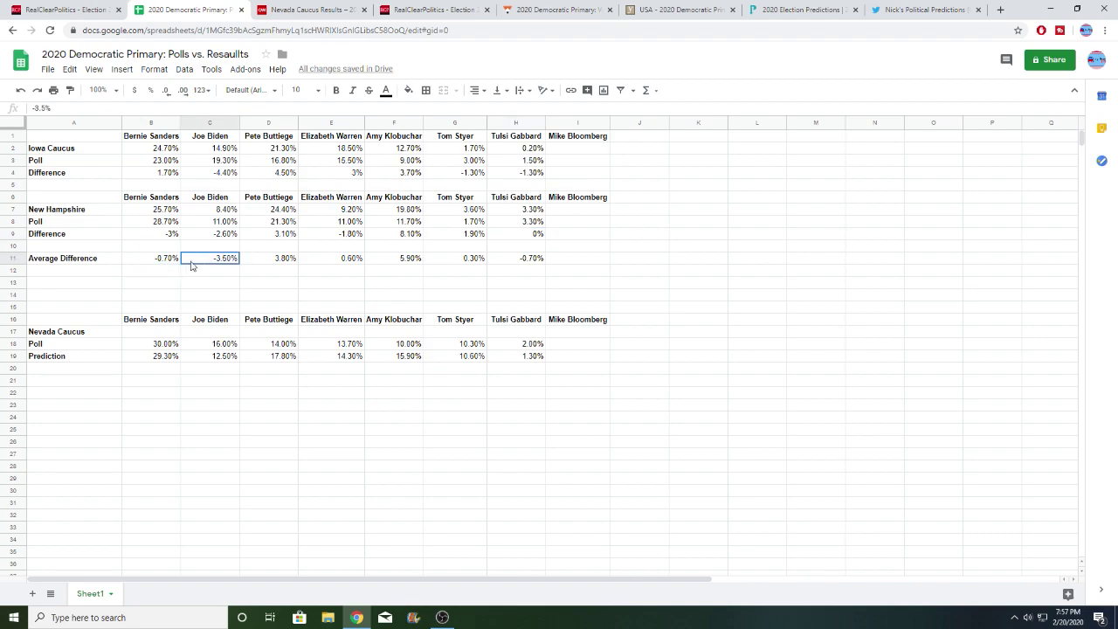
pyautogui.click(251, 267)
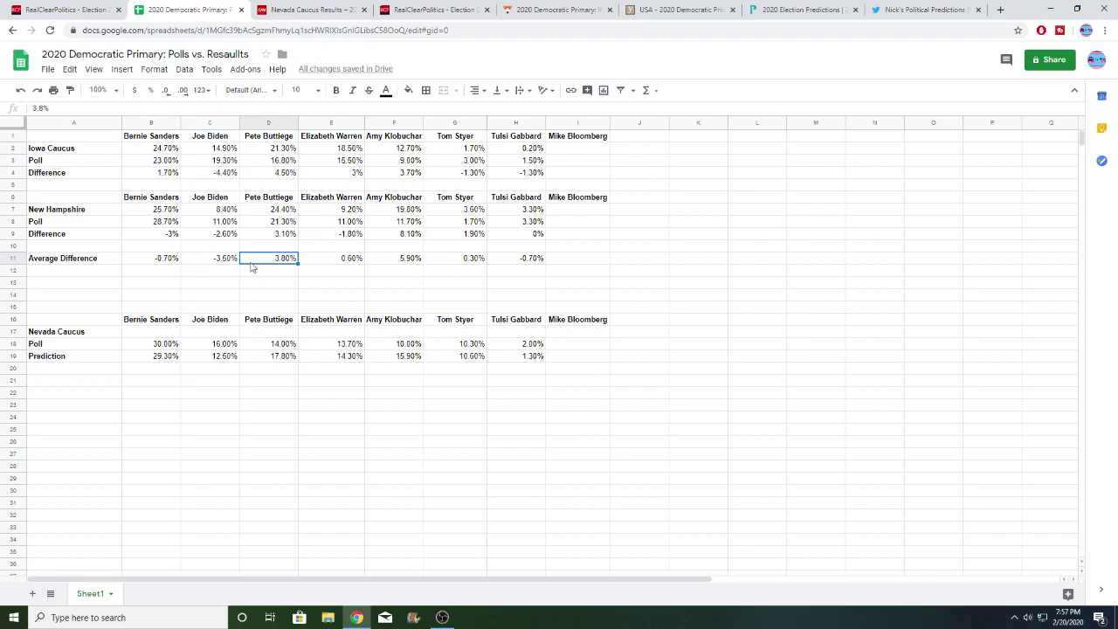
pyautogui.click(316, 262)
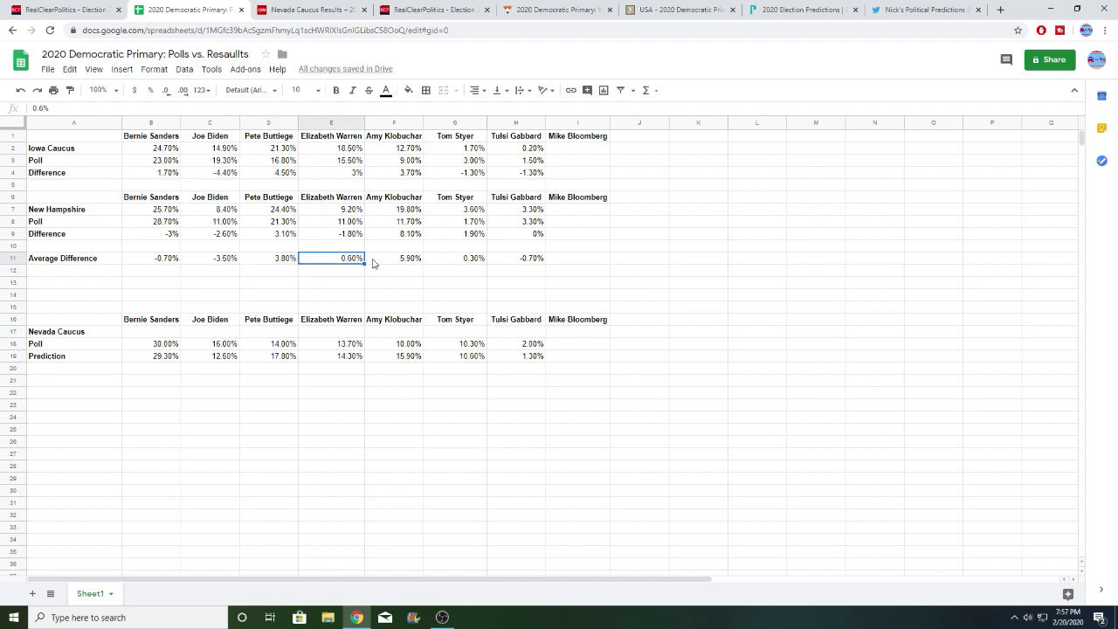
pyautogui.click(373, 264)
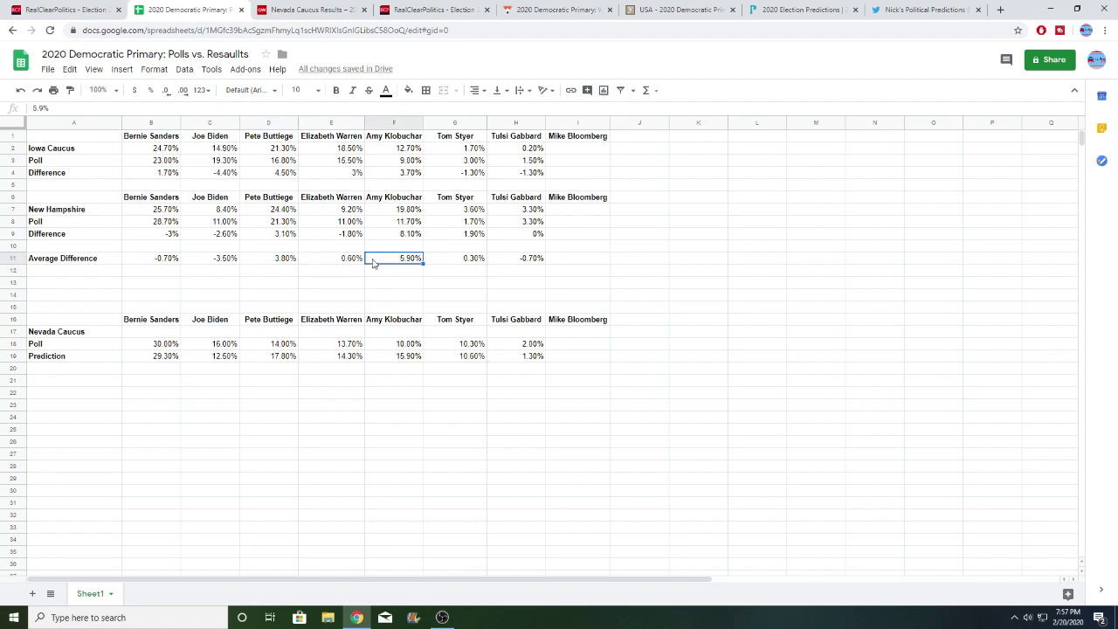
pyautogui.click(452, 266)
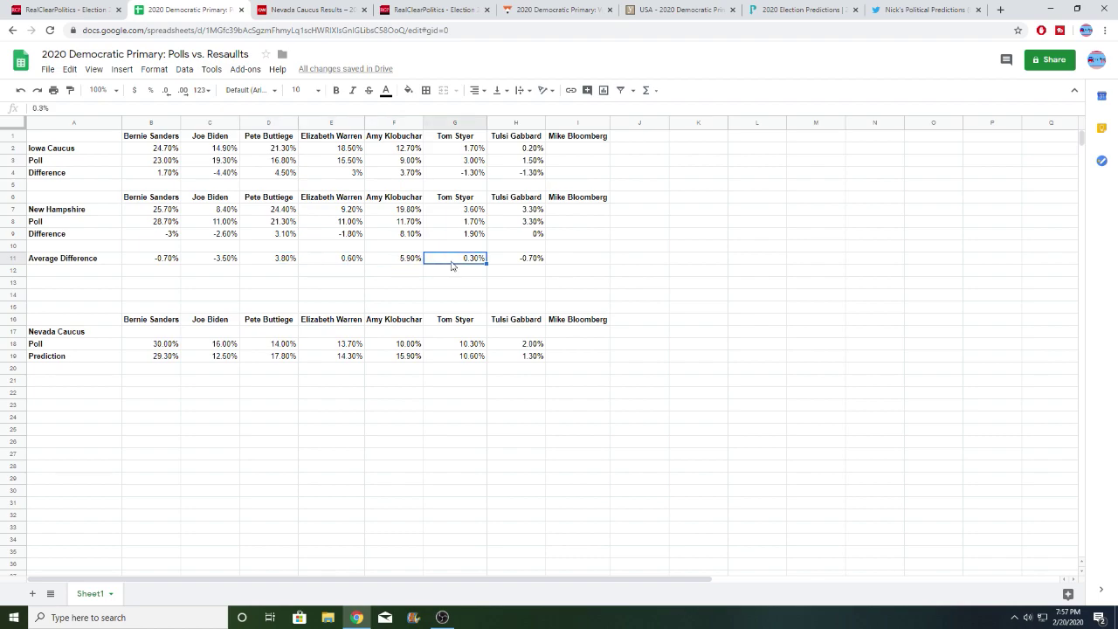
pyautogui.click(497, 261)
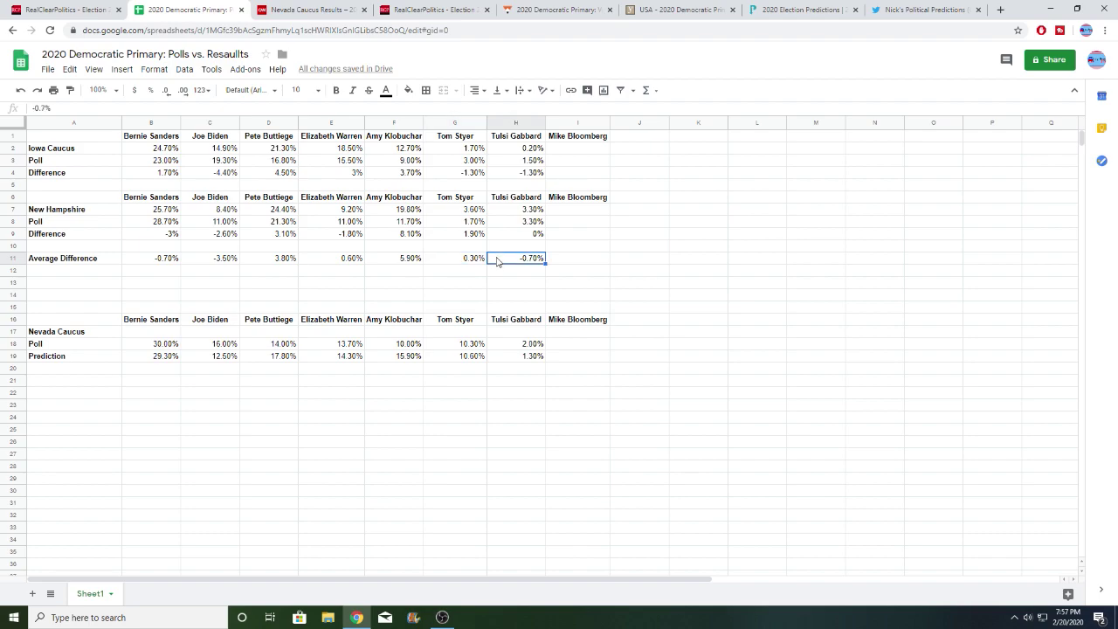
# Compare Bernie Sanders' Nevada Poll value with his Prediction, referring to the Average Difference row
pyautogui.click(145, 346)
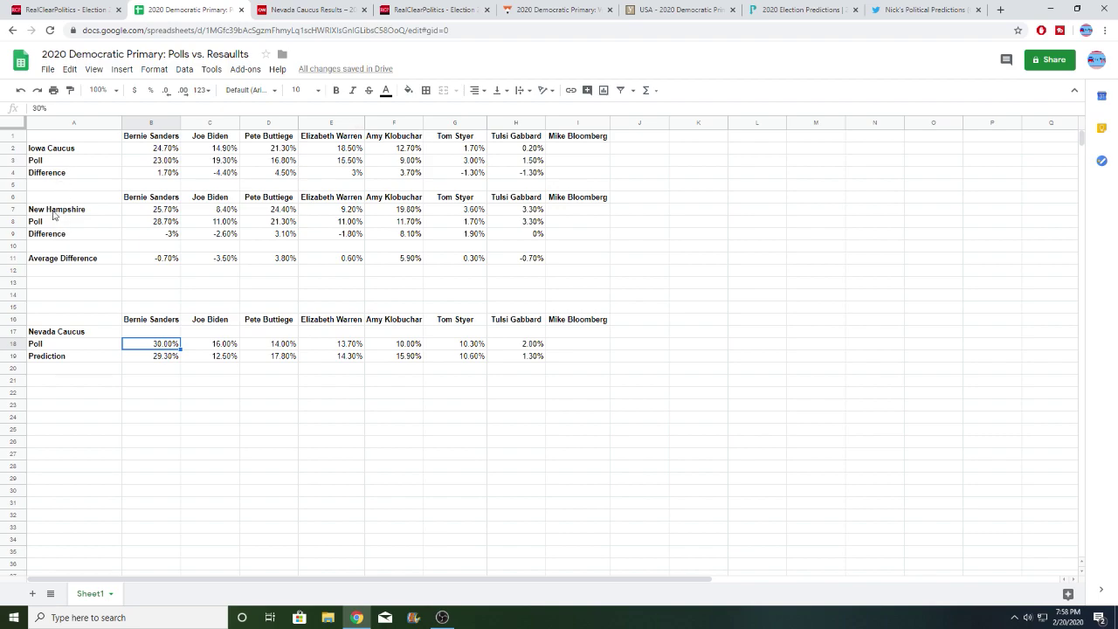
pyautogui.click(91, 260)
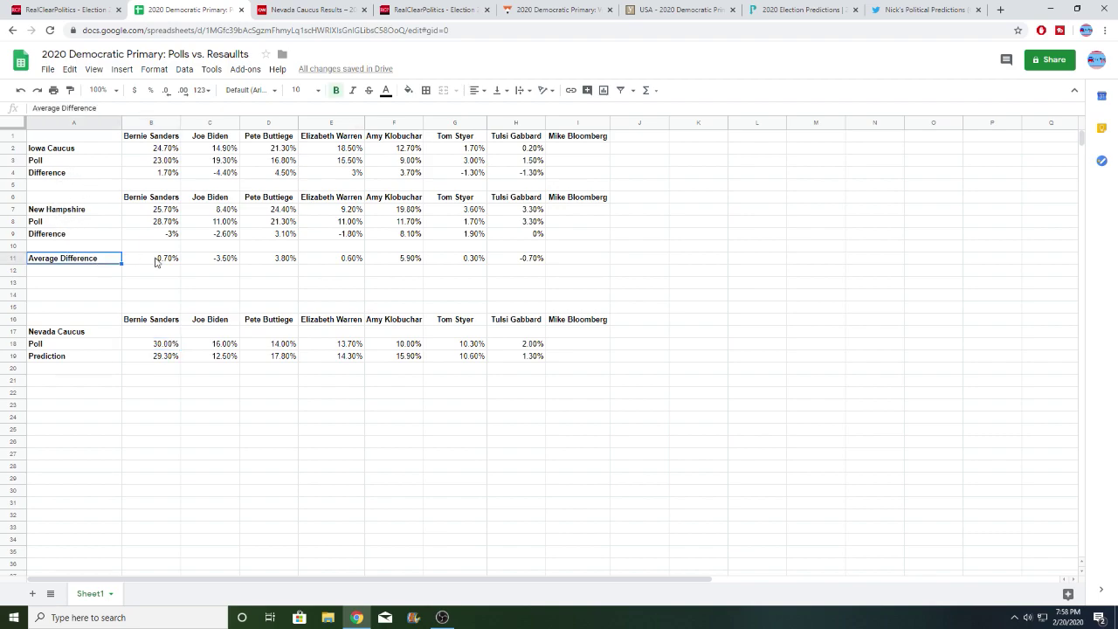
pyautogui.click(147, 346)
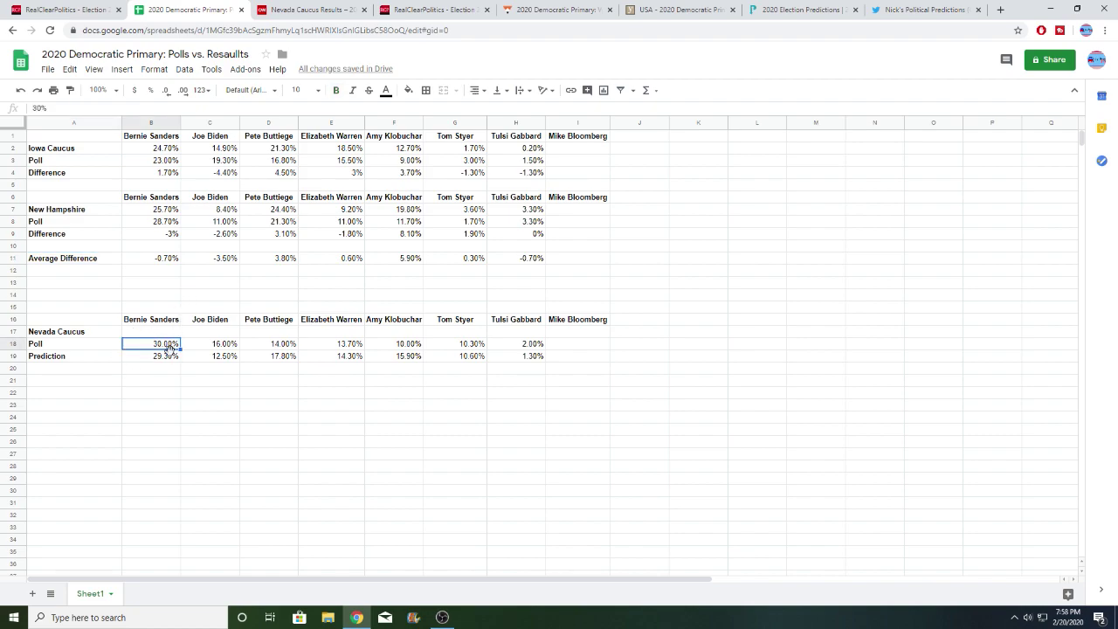
pyautogui.click(171, 358)
pyautogui.click(172, 347)
pyautogui.click(162, 361)
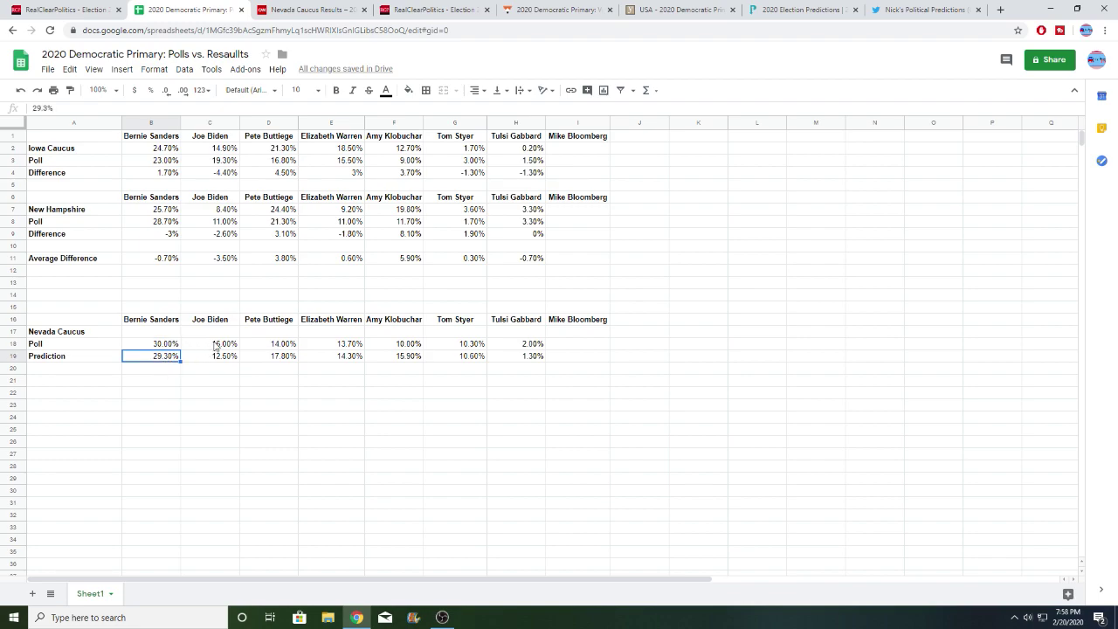
# Compare the Nevada Poll and Prediction values of each candidate from Joe Biden to Tulsi Gabbard
pyautogui.click(215, 346)
pyautogui.click(215, 358)
pyautogui.click(252, 350)
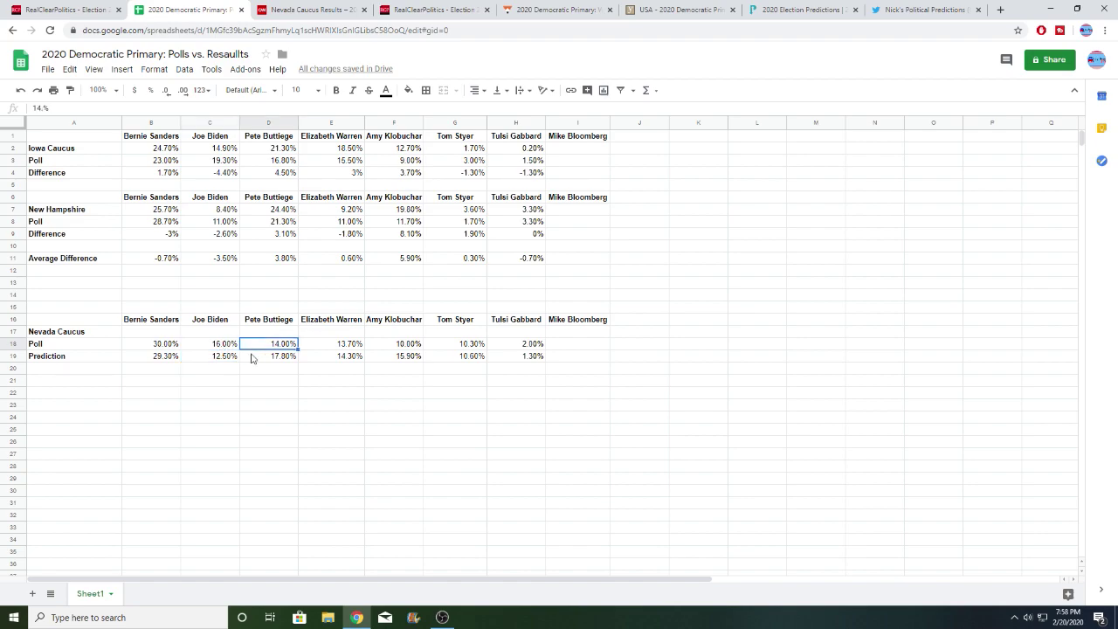
pyautogui.click(252, 358)
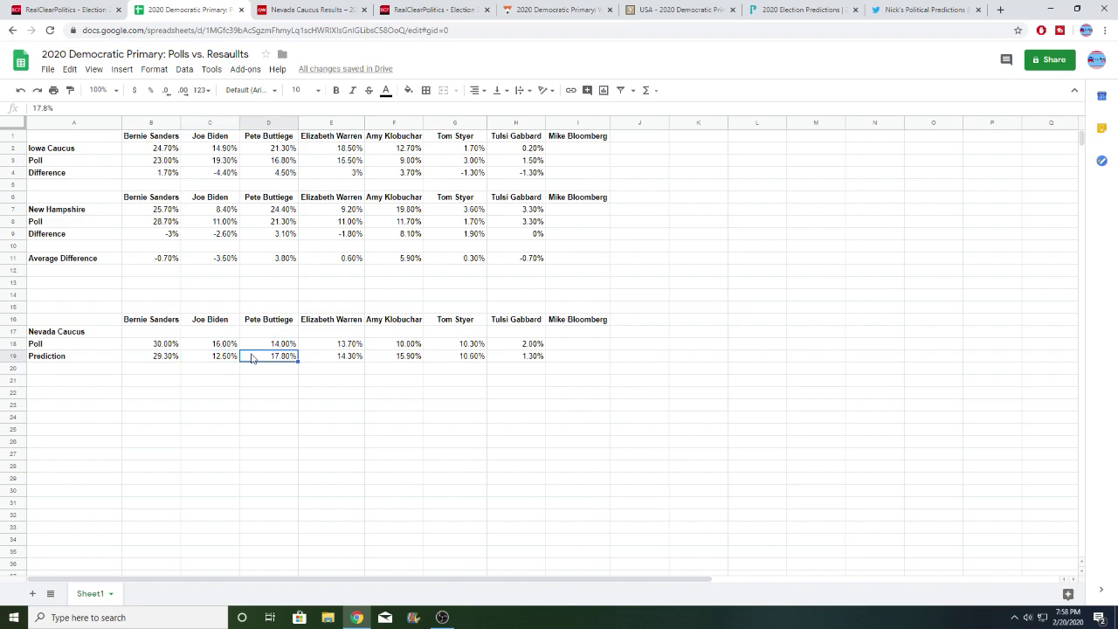
pyautogui.click(339, 347)
pyautogui.click(340, 362)
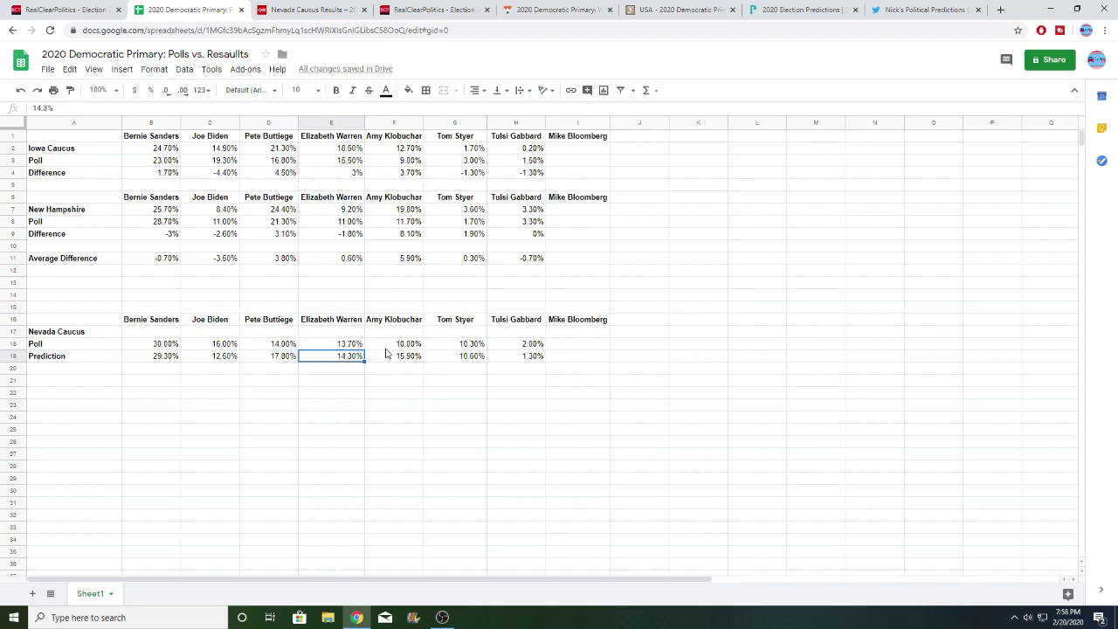
pyautogui.click(385, 348)
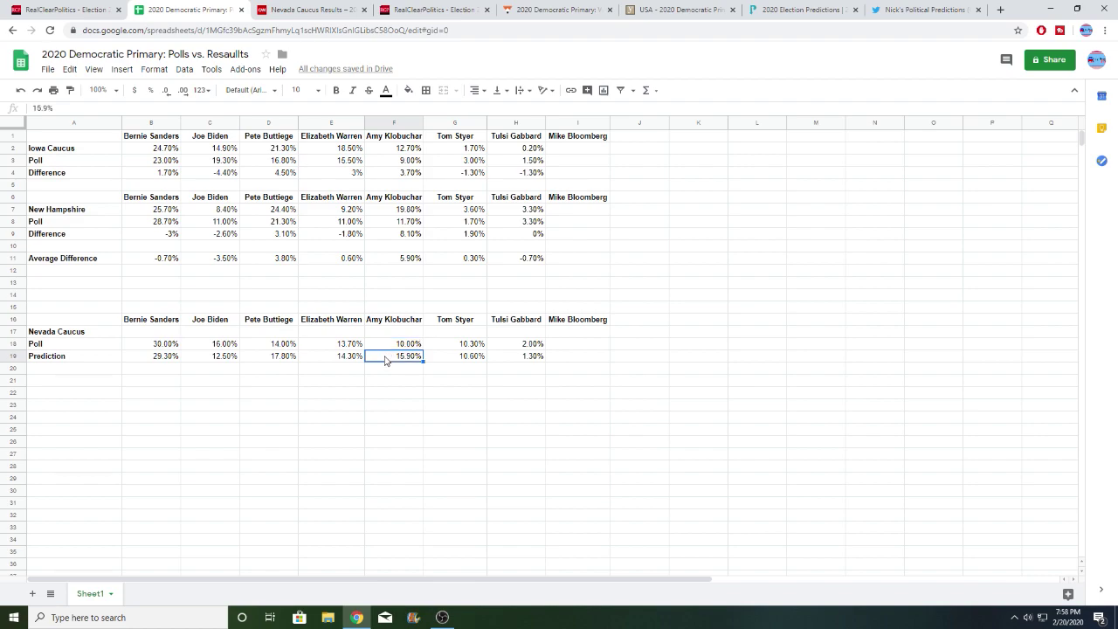
pyautogui.click(455, 350)
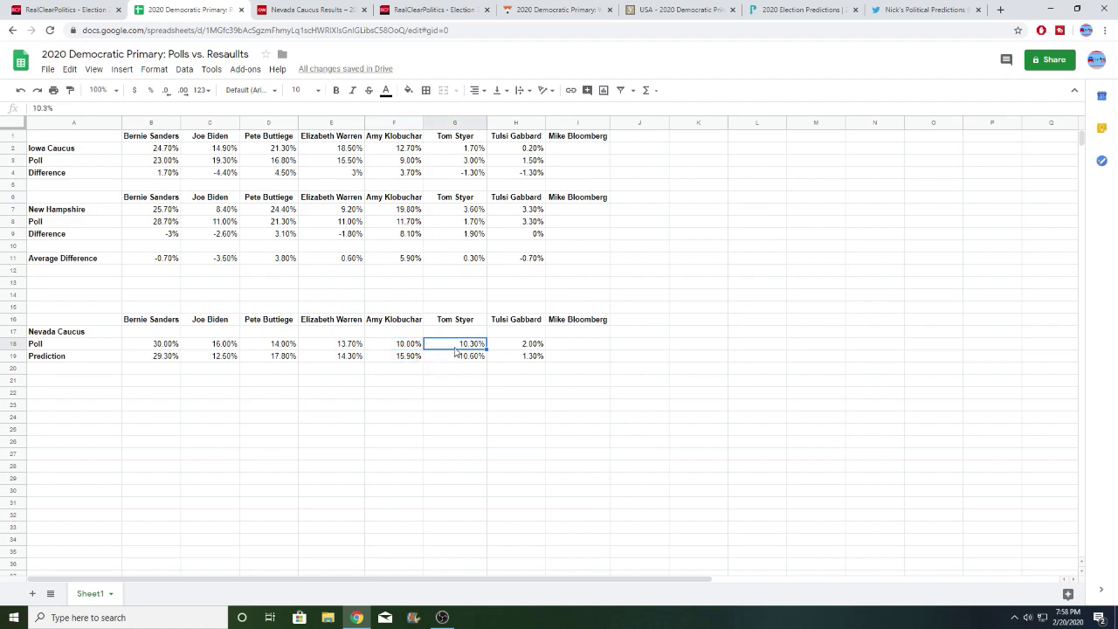
pyautogui.click(456, 355)
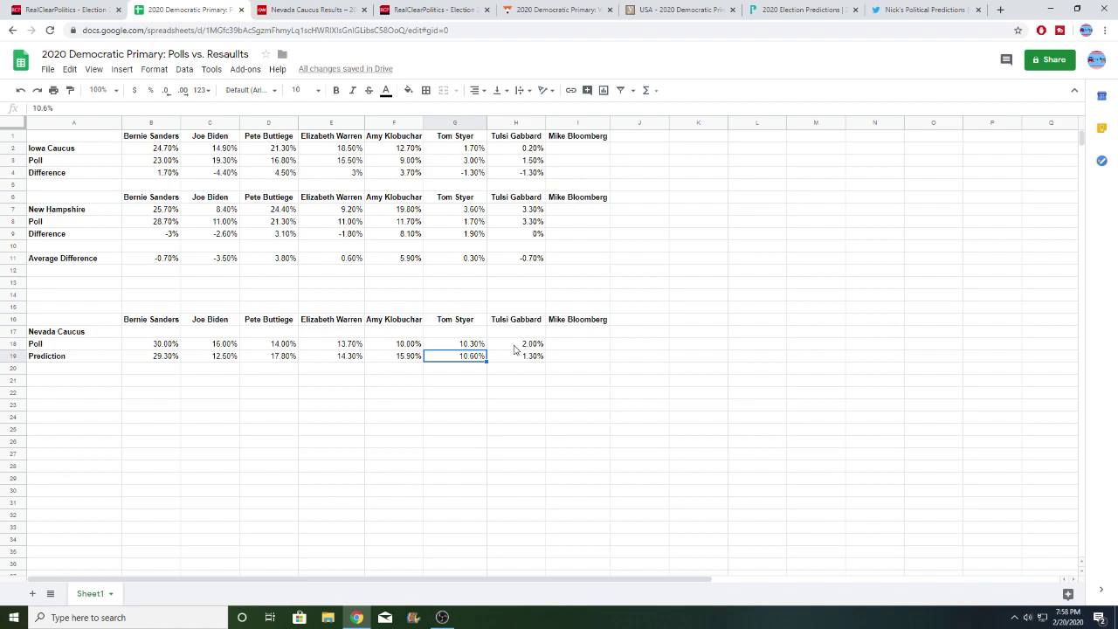
pyautogui.click(514, 346)
pyautogui.click(511, 358)
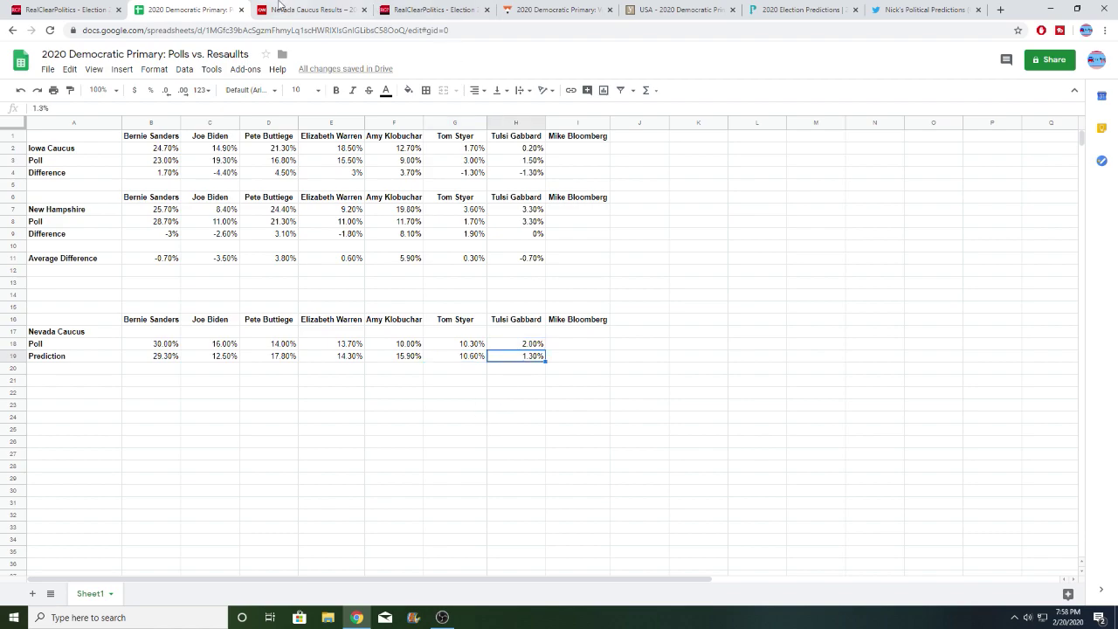
# Go through the Nevada Poll and Prediction pairs once more, from Bernie Sanders to Tom Styer
pyautogui.click(176, 350)
pyautogui.click(177, 360)
pyautogui.click(205, 349)
pyautogui.click(208, 358)
pyautogui.click(282, 348)
pyautogui.click(290, 358)
pyautogui.click(335, 348)
pyautogui.click(339, 358)
pyautogui.click(397, 347)
pyautogui.click(398, 354)
pyautogui.click(461, 348)
pyautogui.click(458, 359)
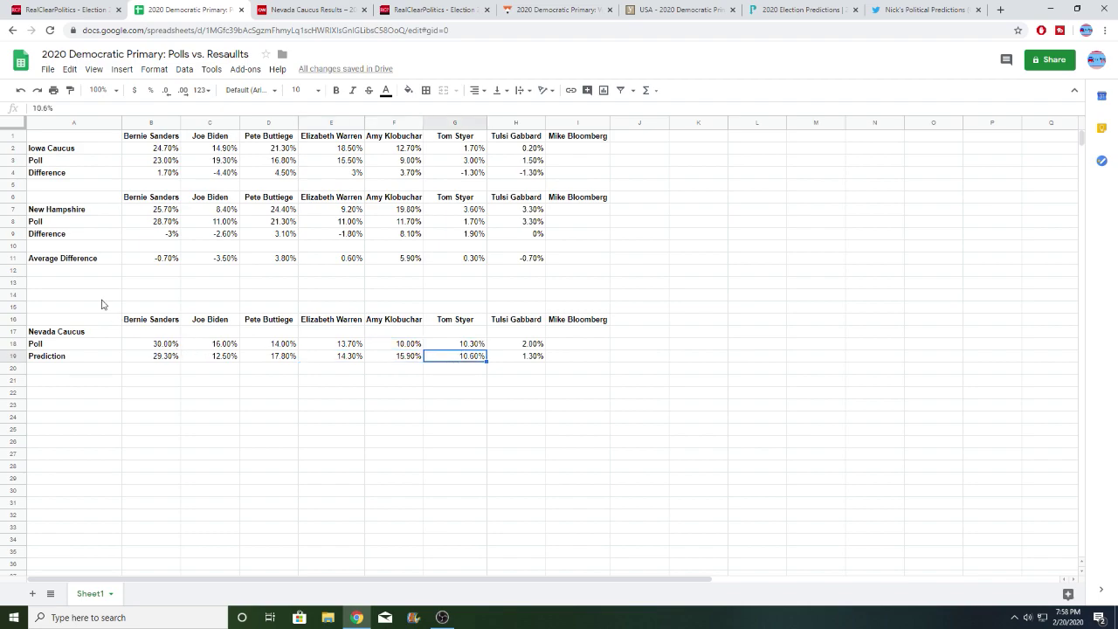
# Review the Average Difference and Nevada Poll rows against the predictions for Bernie Sanders and Joe Biden
pyautogui.click(72, 258)
pyautogui.click(60, 348)
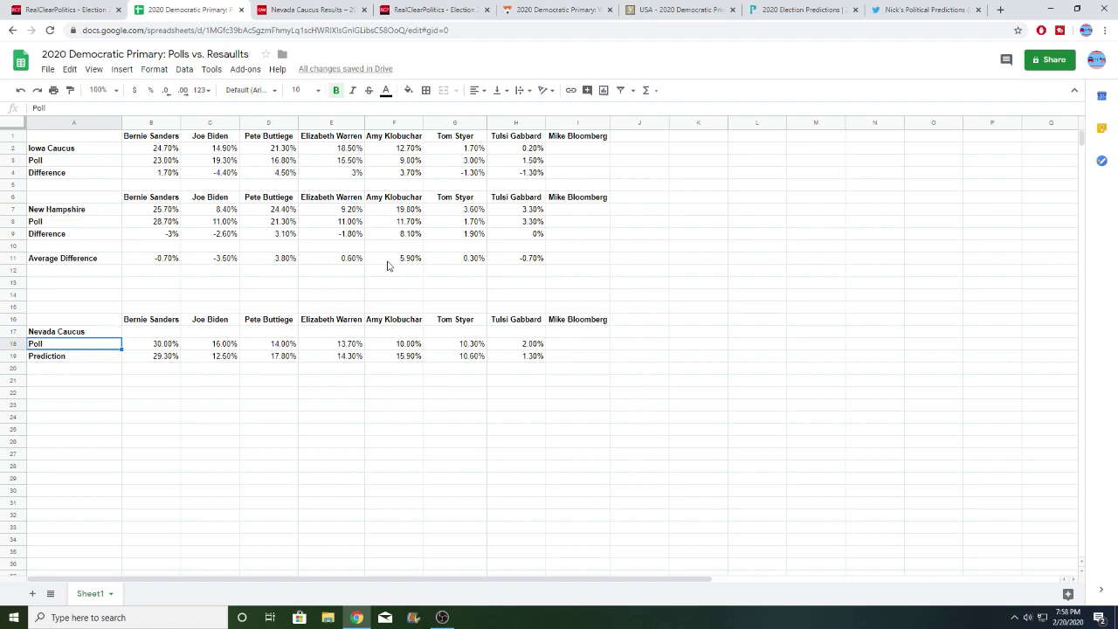
pyautogui.click(168, 356)
pyautogui.click(203, 357)
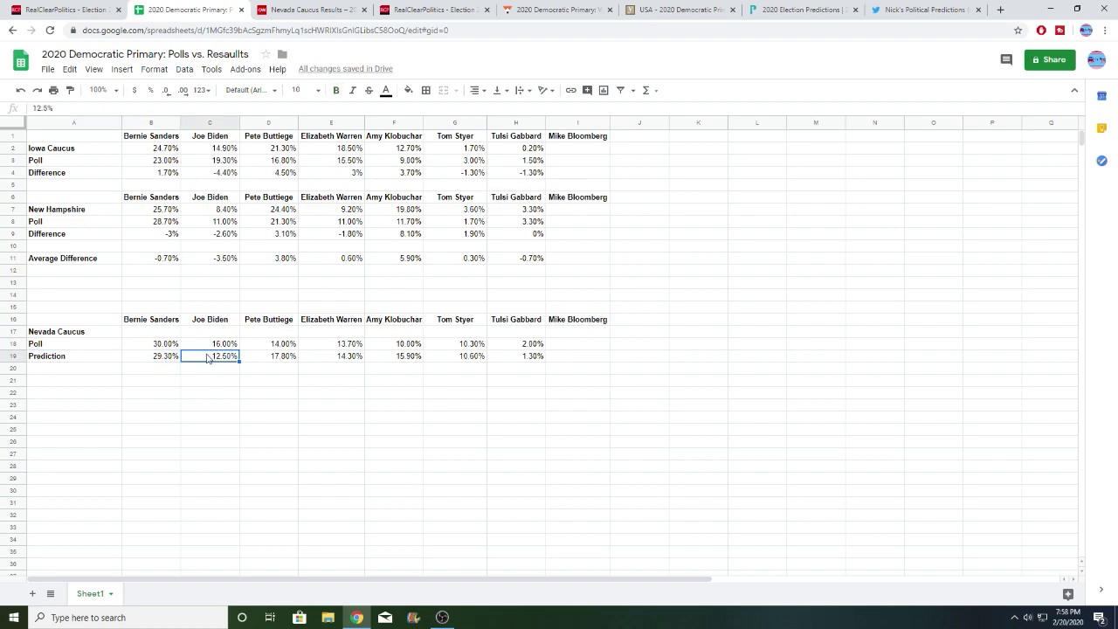
pyautogui.moveTo(100, 344); pyautogui.dragTo(169, 362)
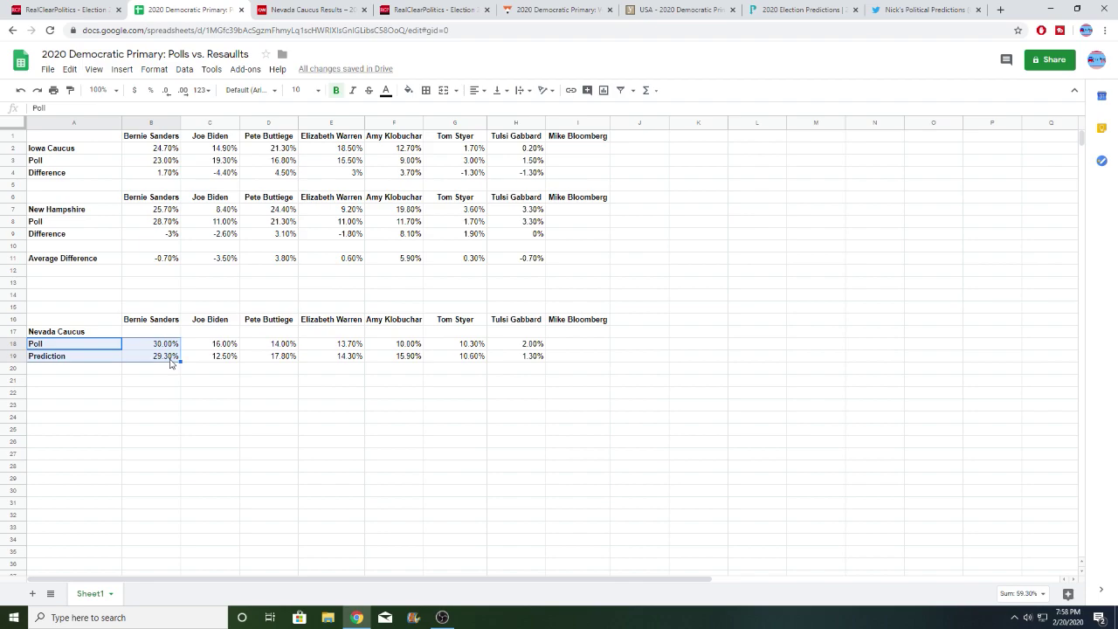
pyautogui.click(162, 391)
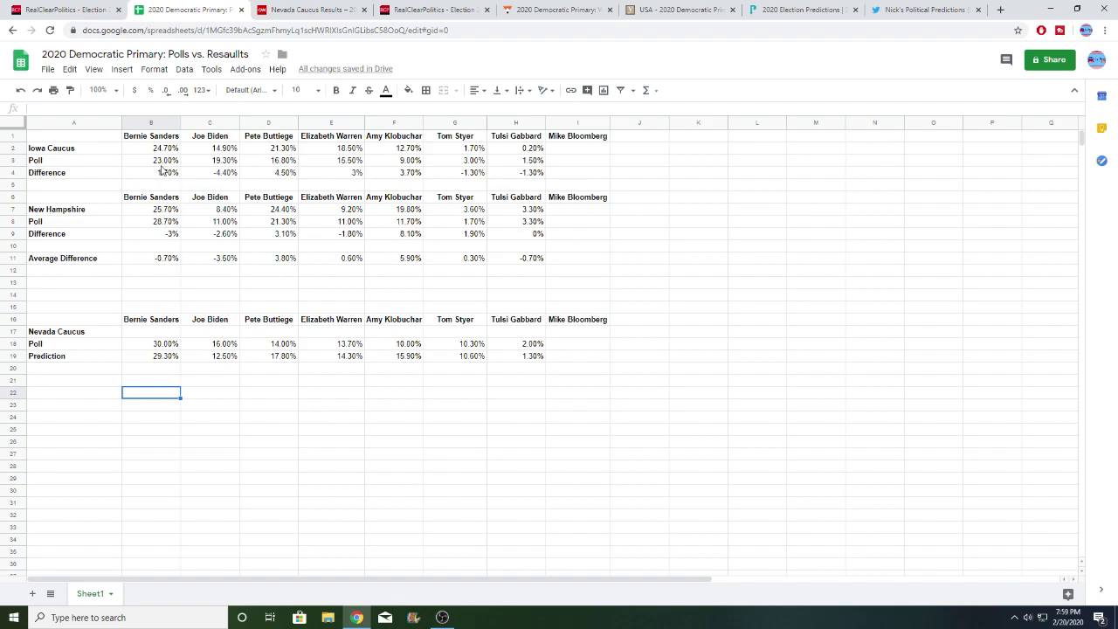
pyautogui.click(152, 272)
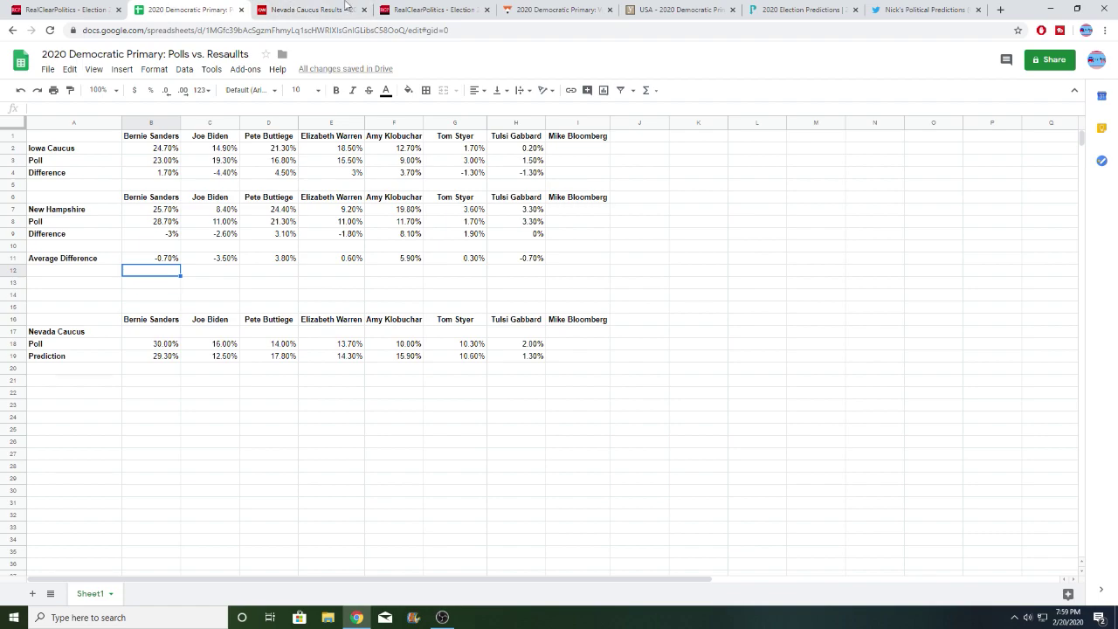
# Switch to the YAPms primary map, open Nevada's delegate allocation and place the map's browser tab beside the spreadsheet's
pyautogui.click(701, 7)
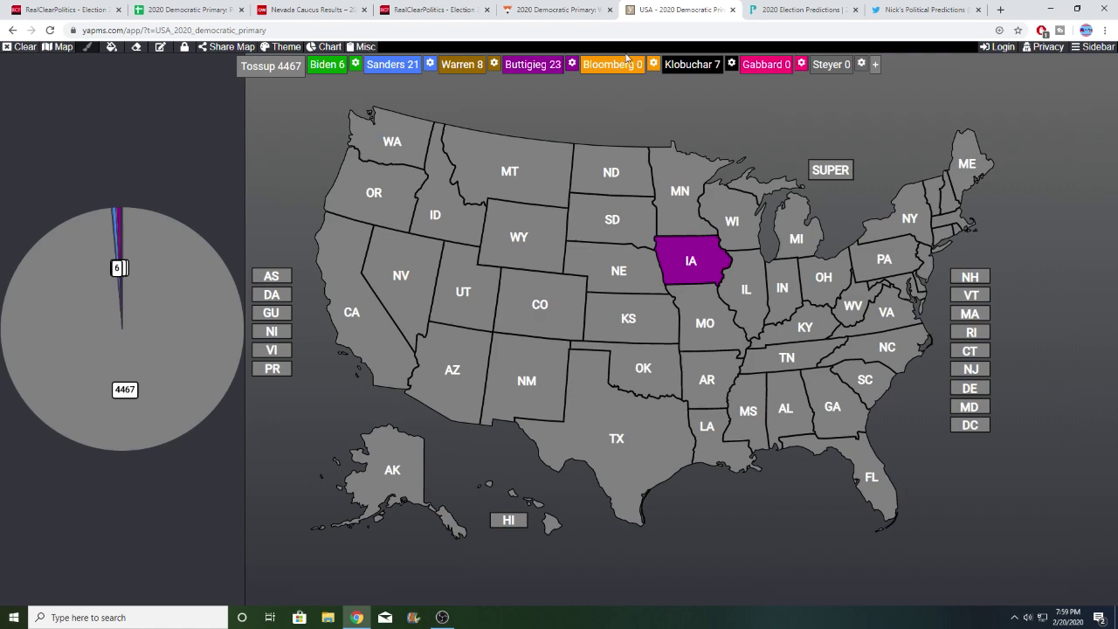
pyautogui.click(393, 303)
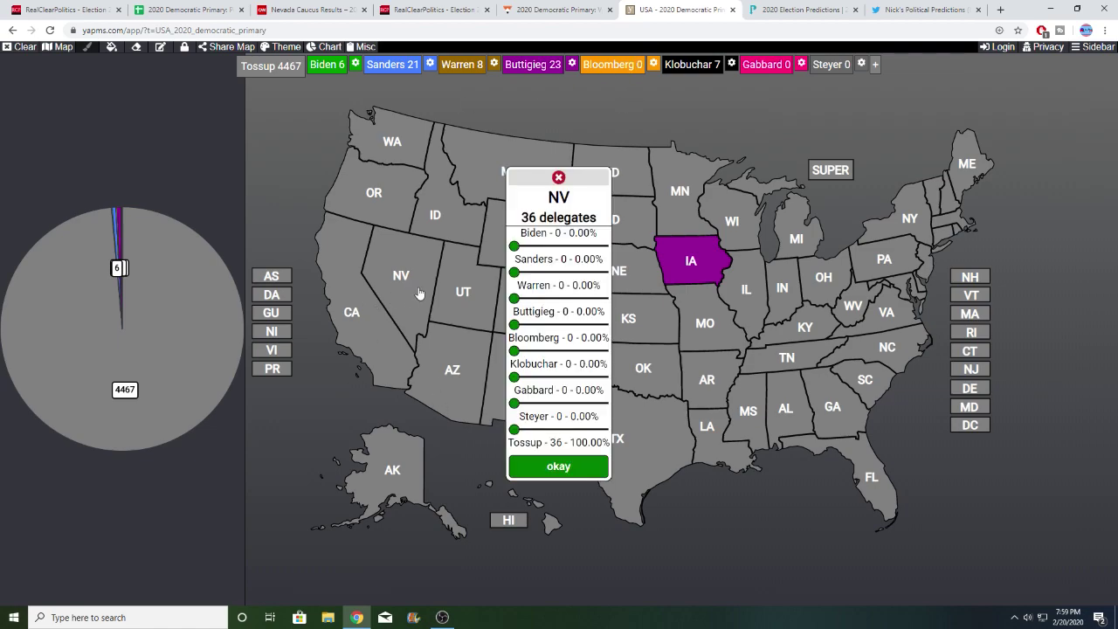
pyautogui.click(176, 8)
pyautogui.moveTo(682, 8); pyautogui.dragTo(365, 5)
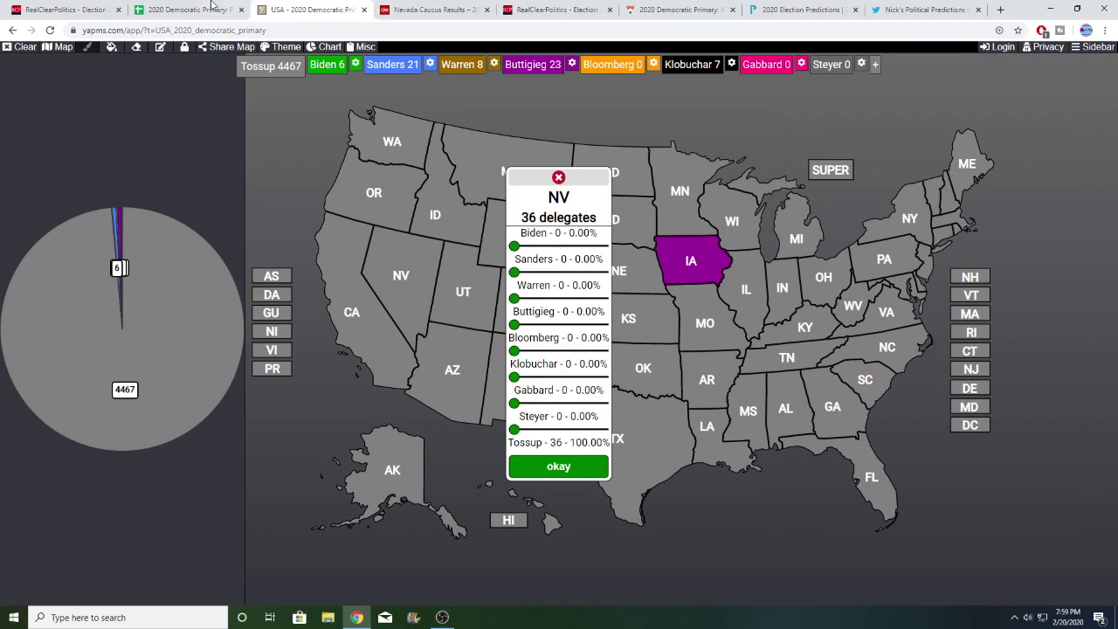
# Check Sanders' Nevada poll value in the spreadsheet and assign him 11 of Nevada's delegates on the YAPms map
pyautogui.click(210, 7)
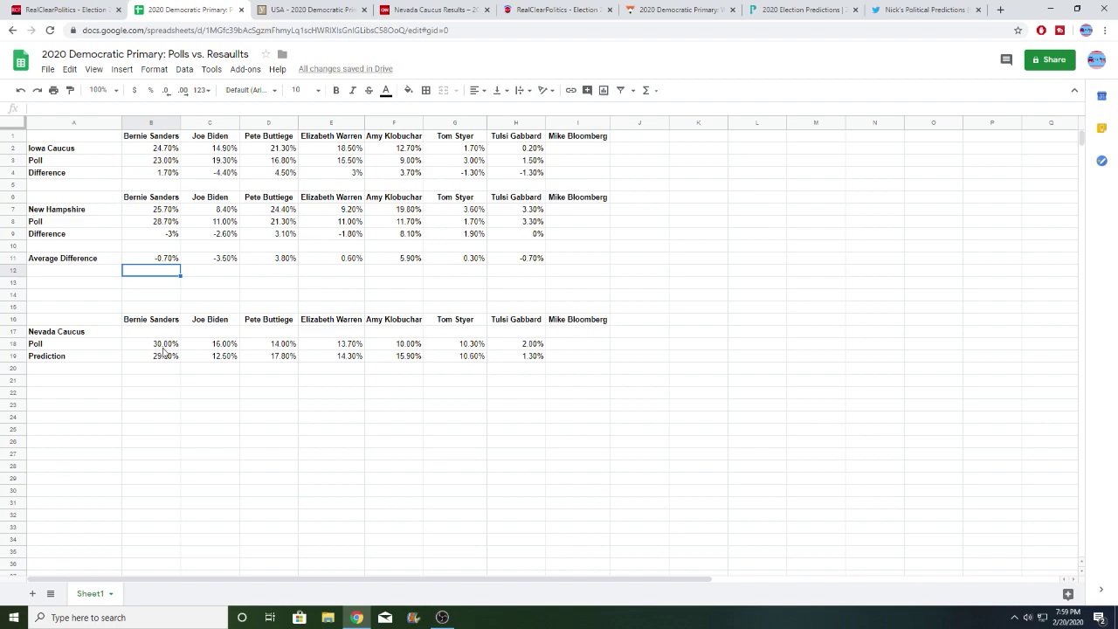
pyautogui.click(310, 10)
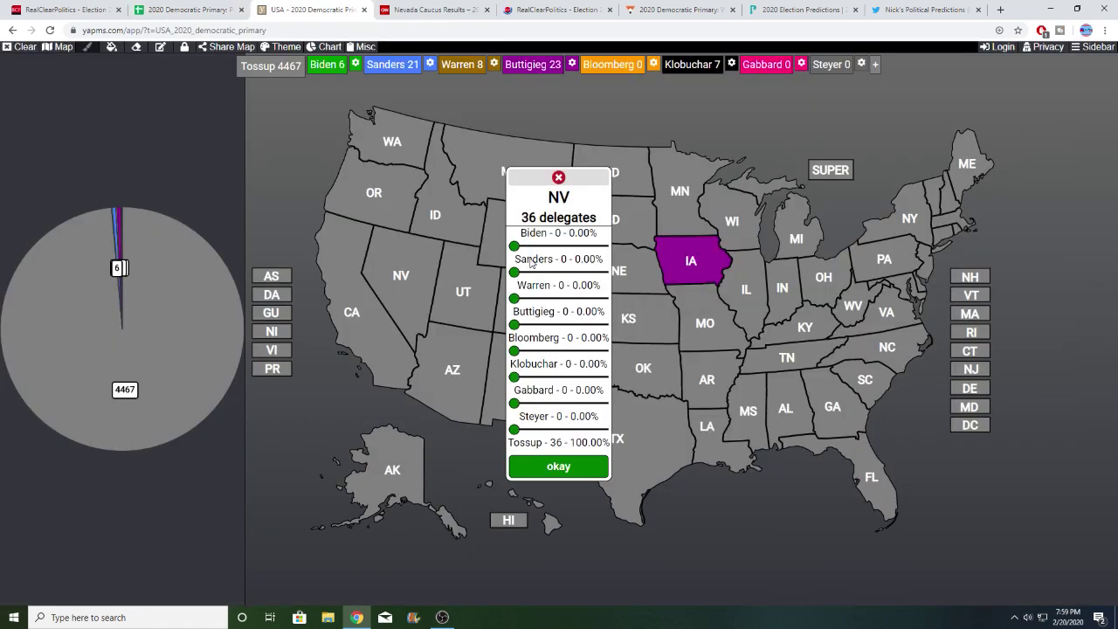
pyautogui.moveTo(532, 270); pyautogui.dragTo(542, 273)
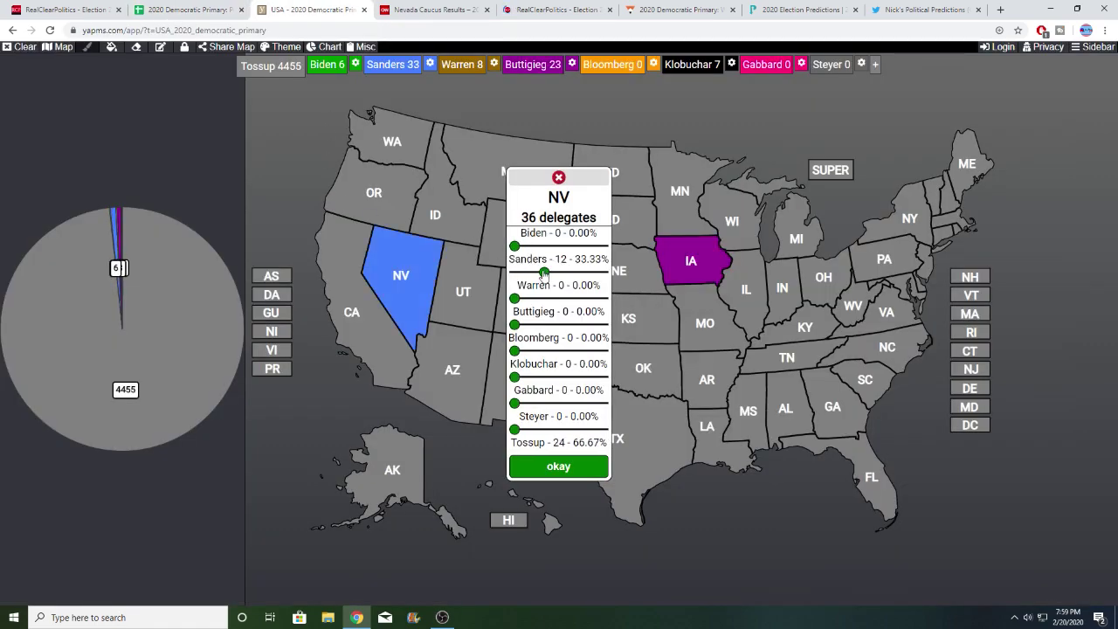
# Look up Biden's Nevada poll value in the spreadsheet and assign him 6 Nevada delegates on the YAPms map
pyautogui.click(200, 9)
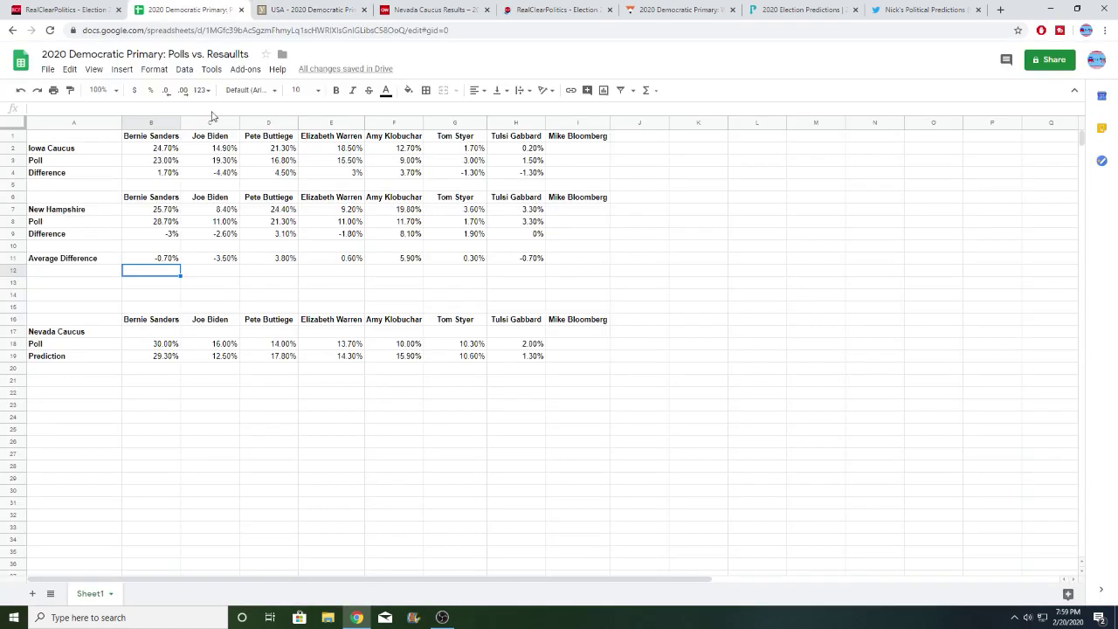
pyautogui.click(214, 346)
pyautogui.click(310, 10)
pyautogui.moveTo(515, 246); pyautogui.dragTo(529, 247)
# Look up Buttigieg's Nevada poll value in the spreadsheet and assign him 5 Nevada delegates on the YAPms map
pyautogui.click(188, 10)
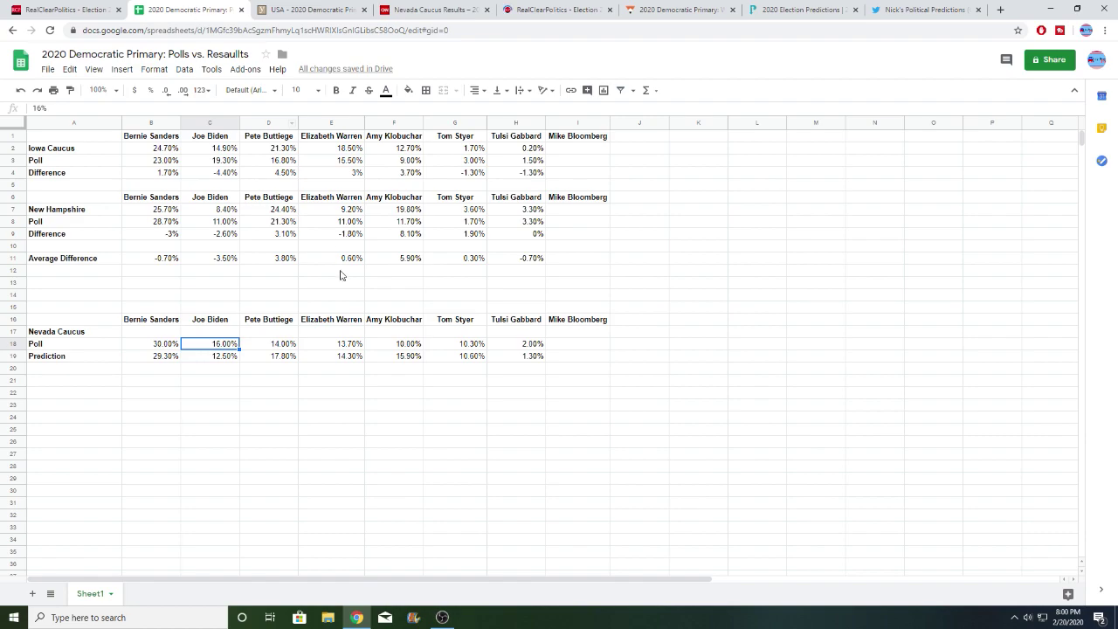
pyautogui.click(284, 350)
pyautogui.click(291, 10)
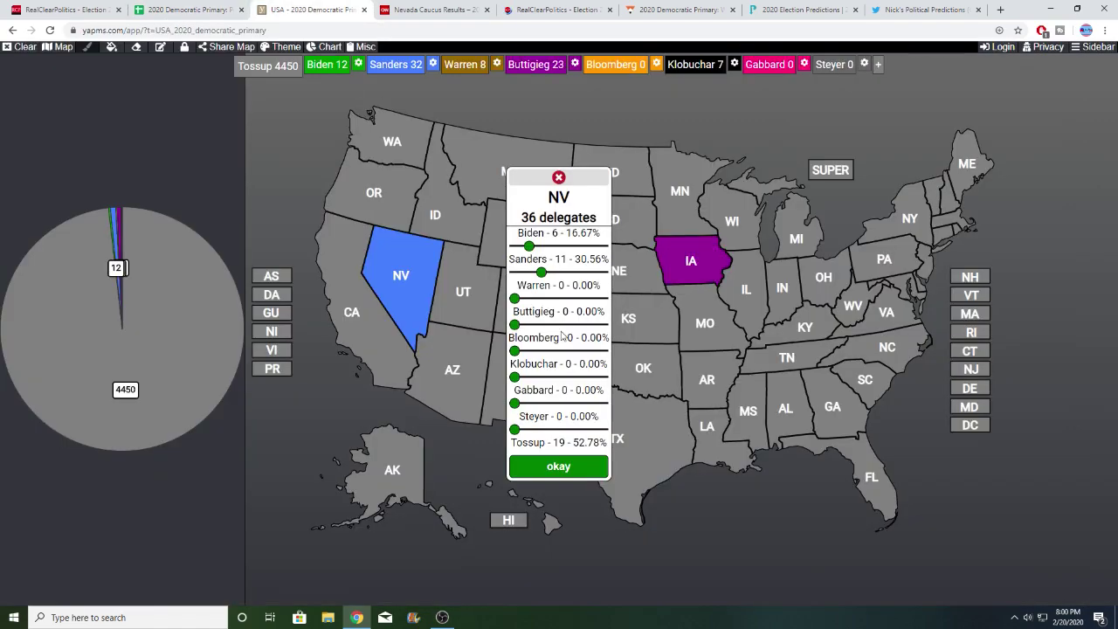
pyautogui.click(525, 326)
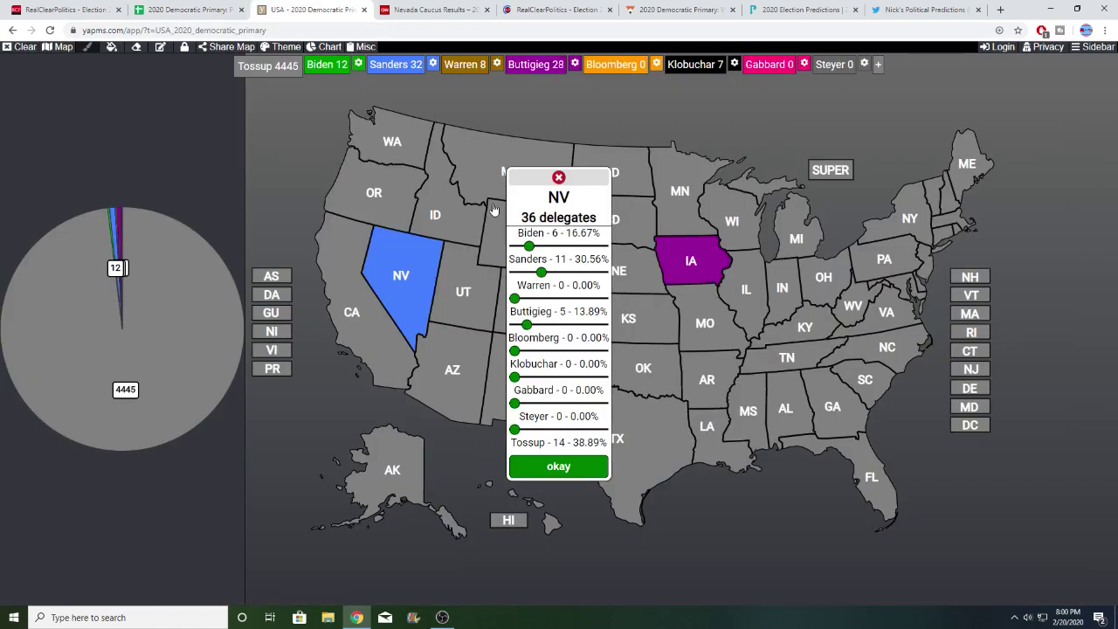
# Look up Warren's Nevada poll value in the spreadsheet and assign her 5 Nevada delegates on the YAPms map
pyautogui.click(243, 4)
pyautogui.press('Right')
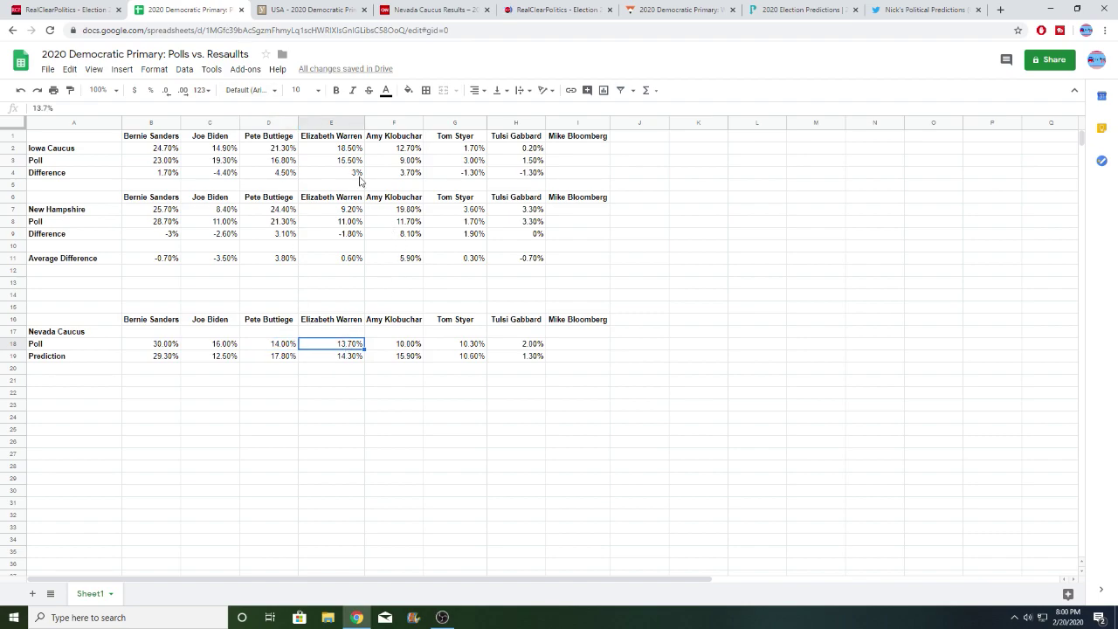
pyautogui.click(291, 10)
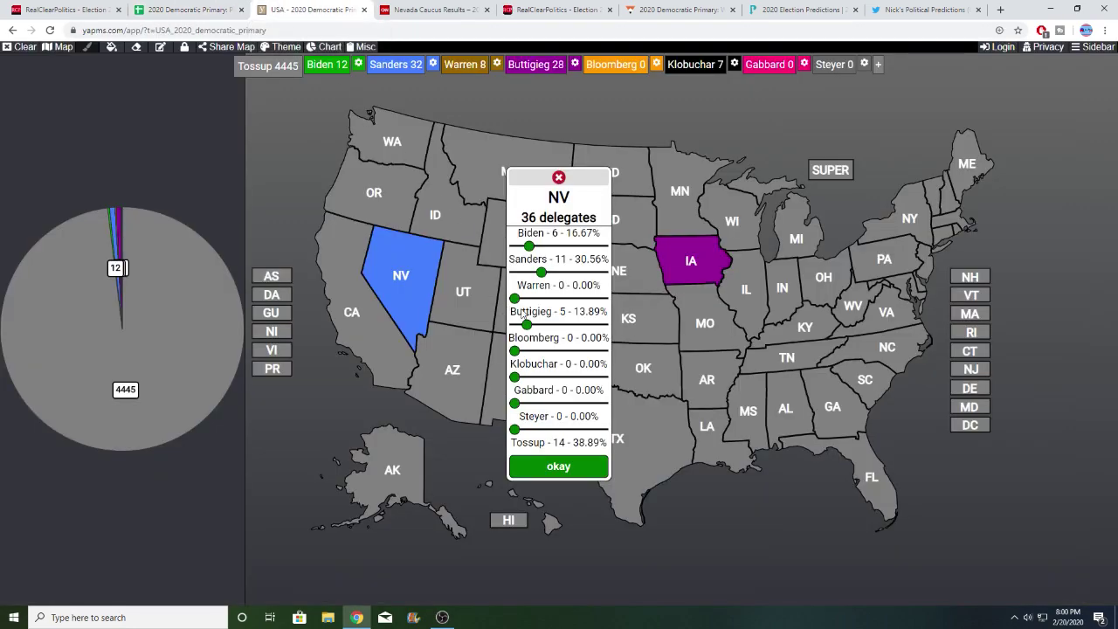
pyautogui.click(524, 298)
pyautogui.click(527, 298)
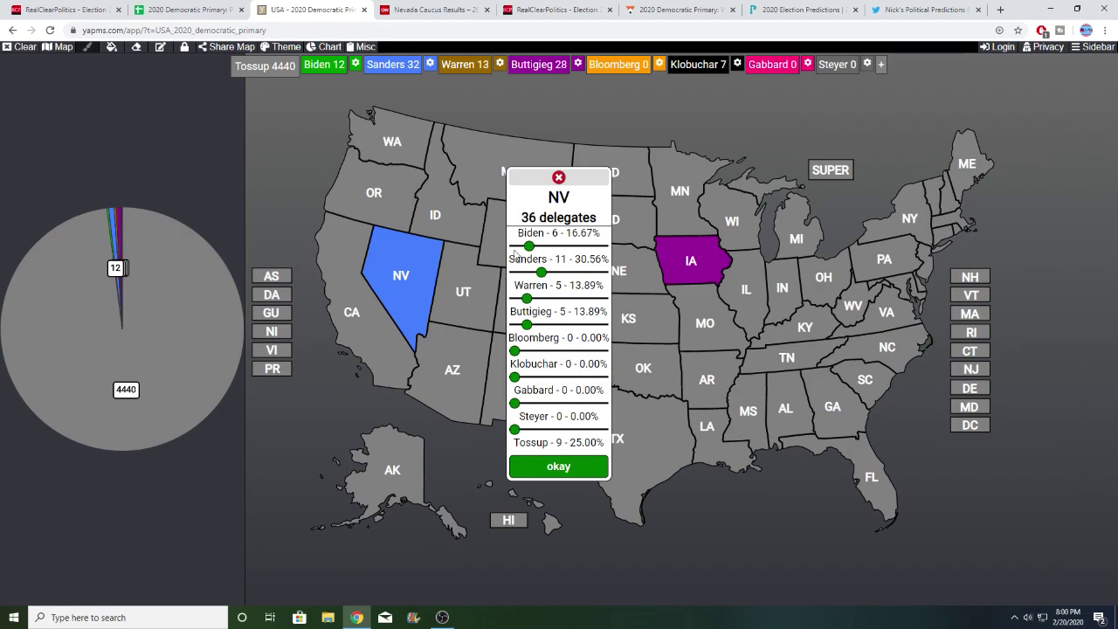
# Consult the spreadsheet's Nevada poll row for Klobuchar and assign her 4 Nevada delegates on the YAPms map
pyautogui.click(208, 8)
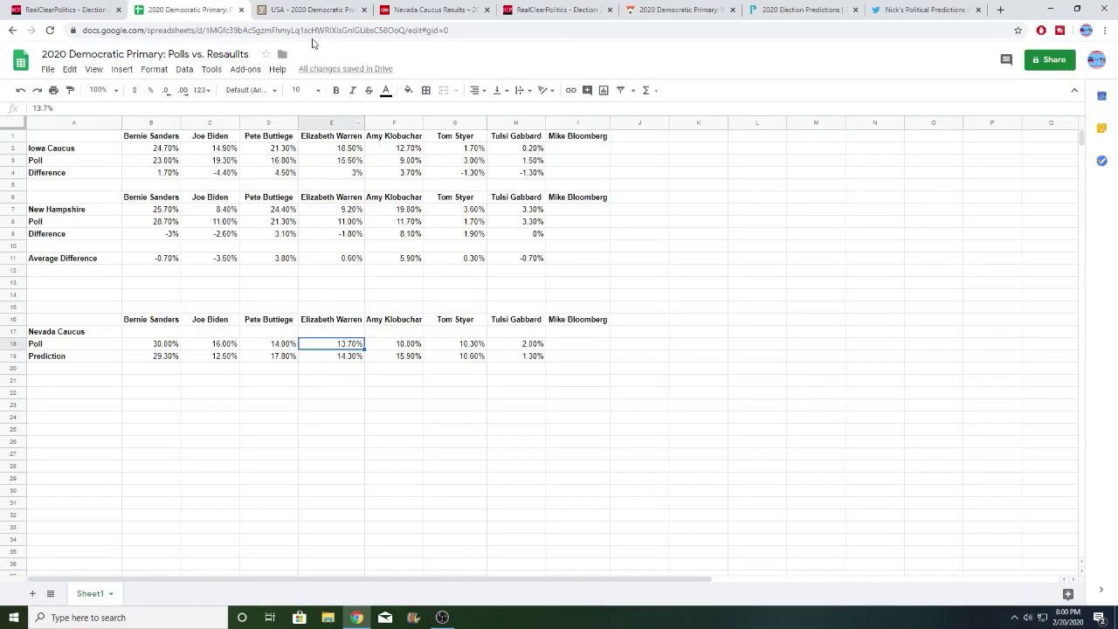
pyautogui.click(297, 10)
pyautogui.click(532, 376)
pyautogui.click(527, 376)
pyautogui.click(523, 376)
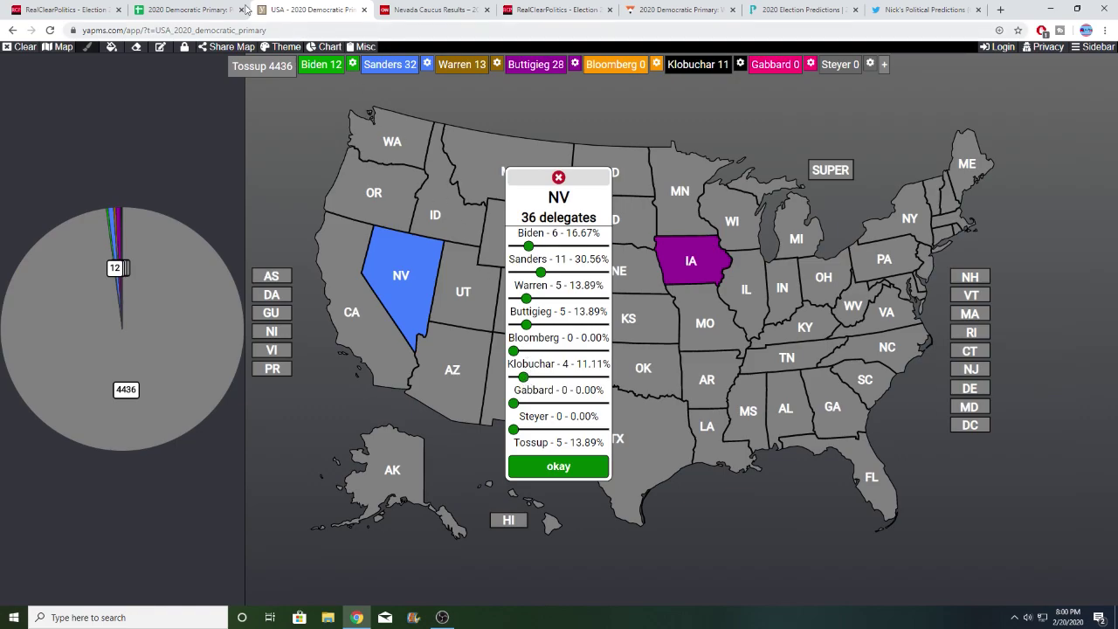
# Check the Nevada poll values of Klobuchar and Steyer in the spreadsheet, and assign Steyer 4 Nevada delegates on the YAPms map
pyautogui.click(201, 8)
pyautogui.click(411, 349)
pyautogui.click(463, 348)
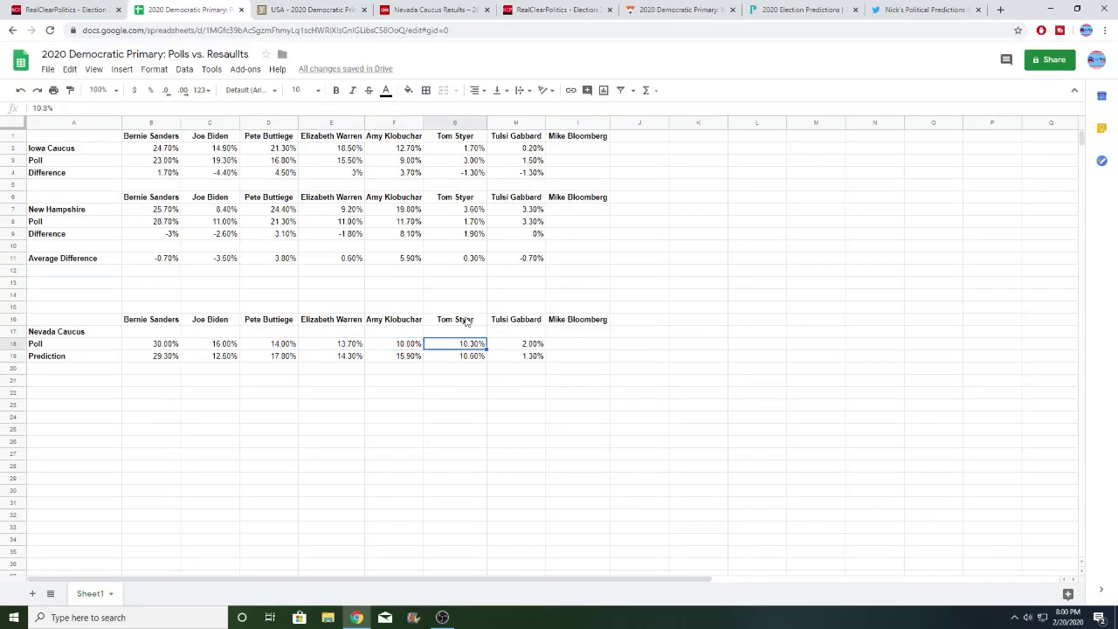
pyautogui.click(302, 9)
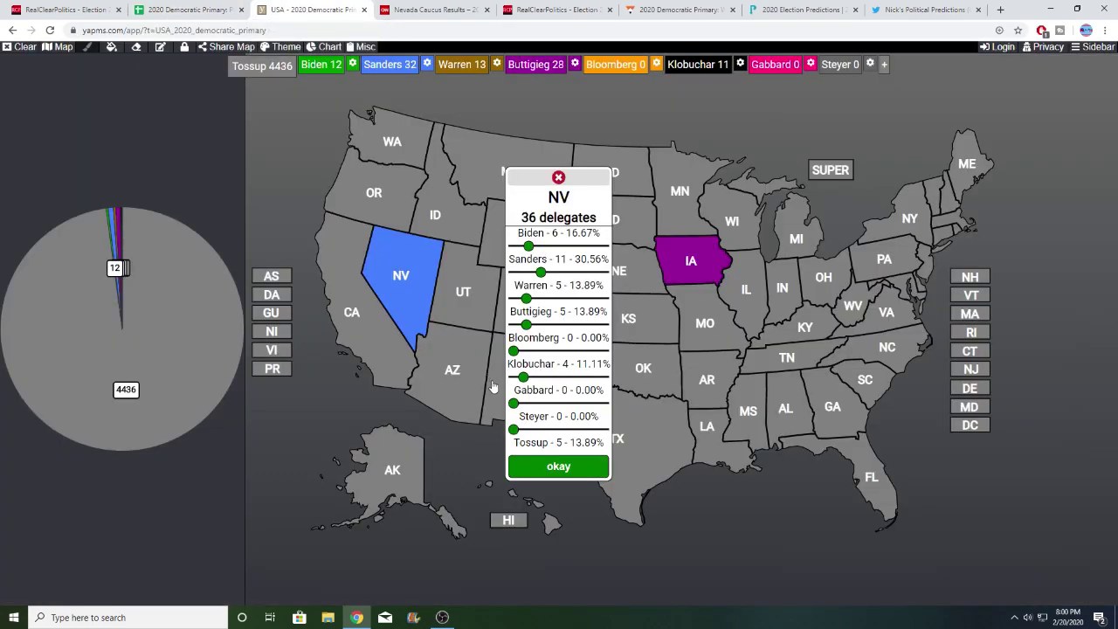
pyautogui.click(525, 429)
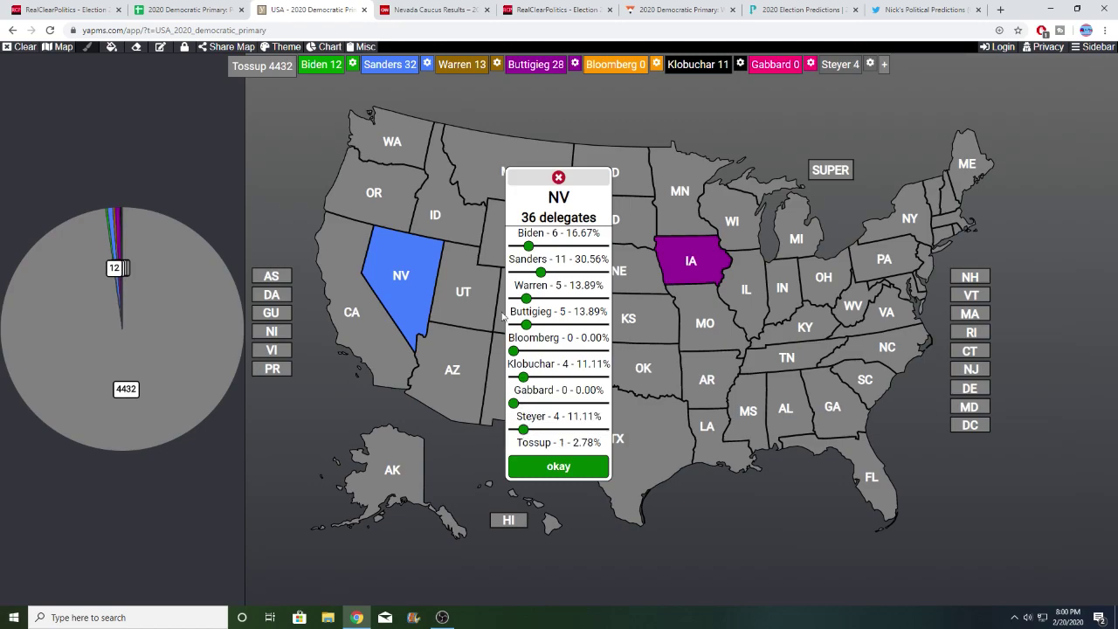
# Look up Gabbard's Nevada poll value in the spreadsheet and assign her 1 Nevada delegate on the YAPms map
pyautogui.click(188, 9)
pyautogui.click(520, 349)
pyautogui.click(269, 12)
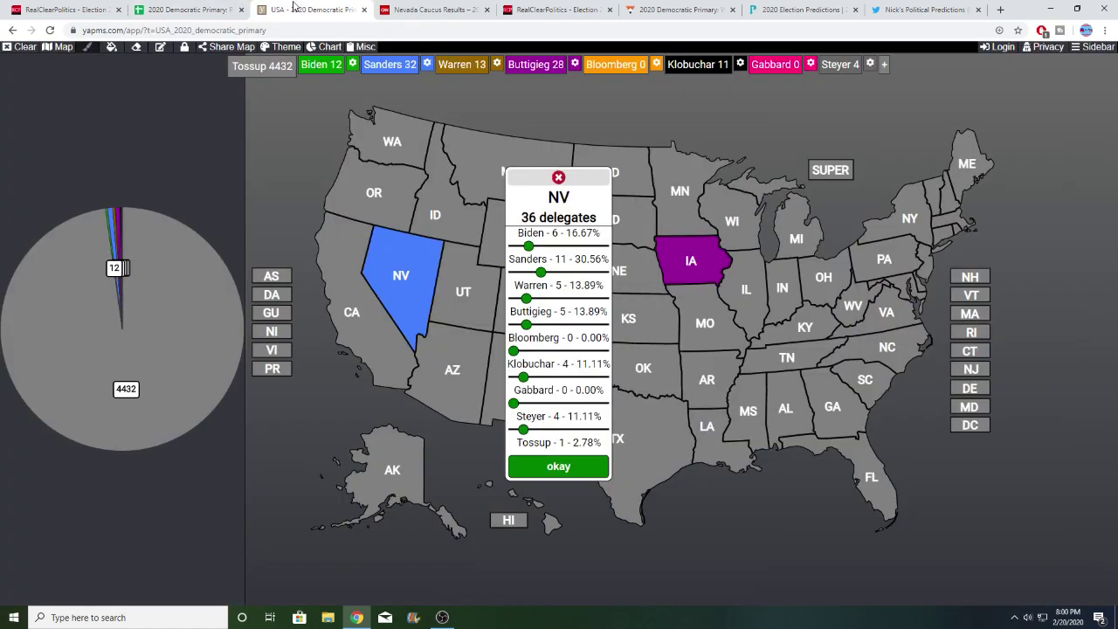
pyautogui.click(516, 403)
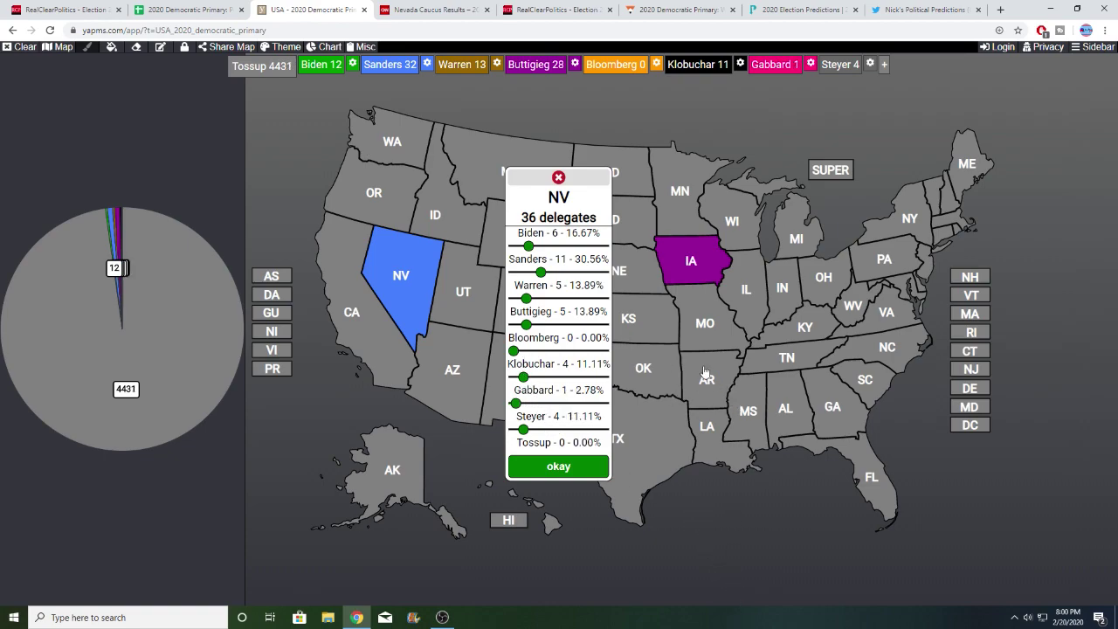
pyautogui.moveTo(515, 403); pyautogui.dragTo(511, 402)
pyautogui.click(535, 404)
# Look up Sanders's Nevada prediction in the spreadsheet and set his Nevada delegates to 10 on the YAPms map
pyautogui.click(188, 10)
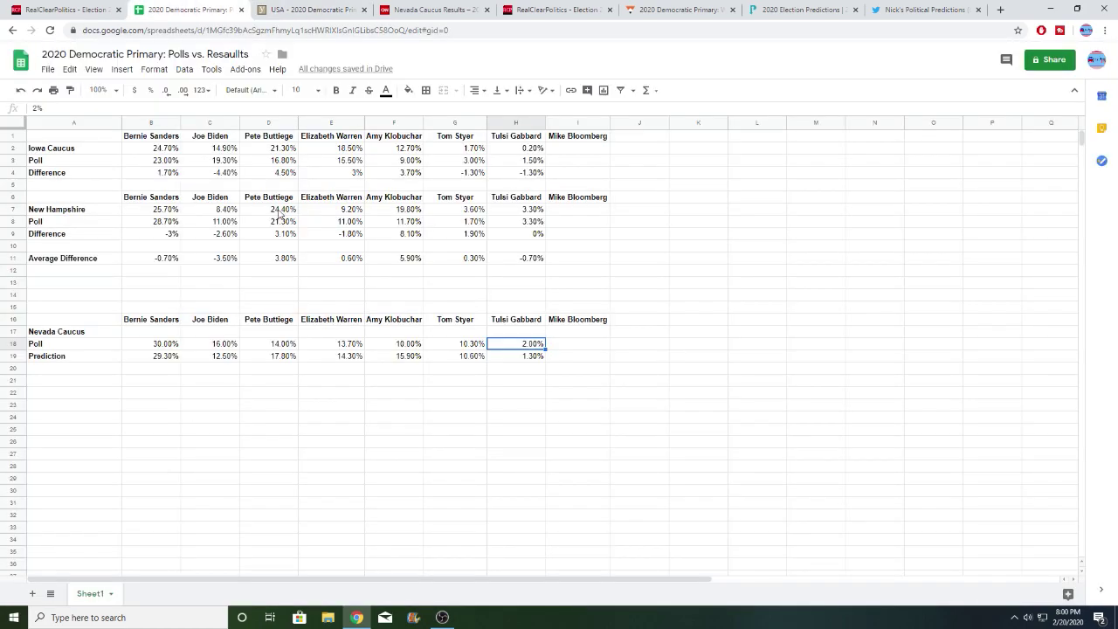
pyautogui.click(140, 367)
pyautogui.click(147, 356)
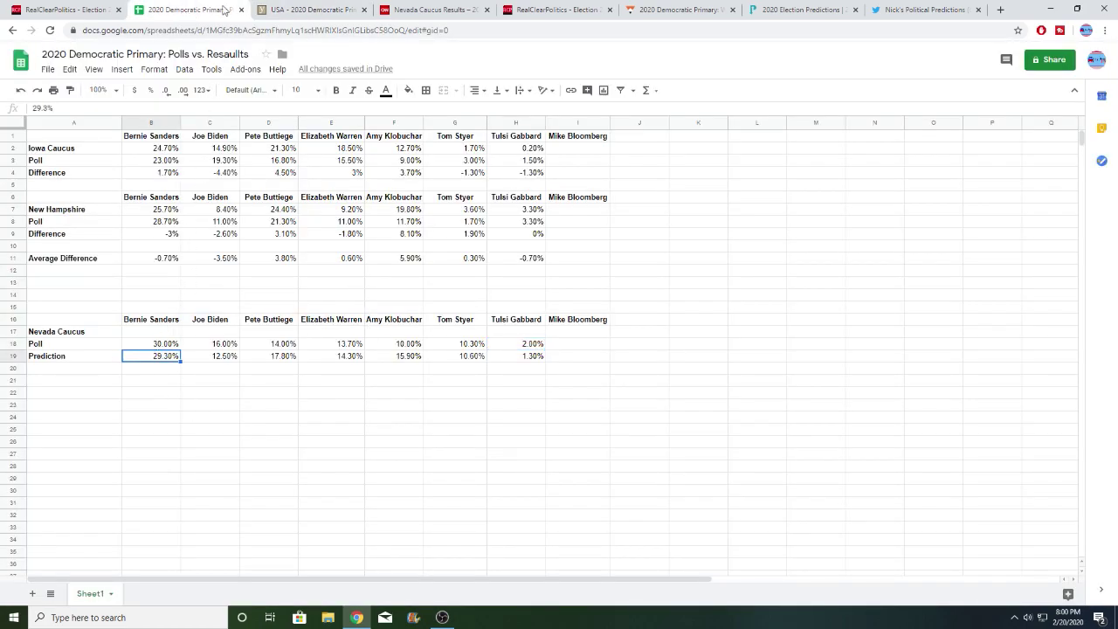
pyautogui.click(306, 10)
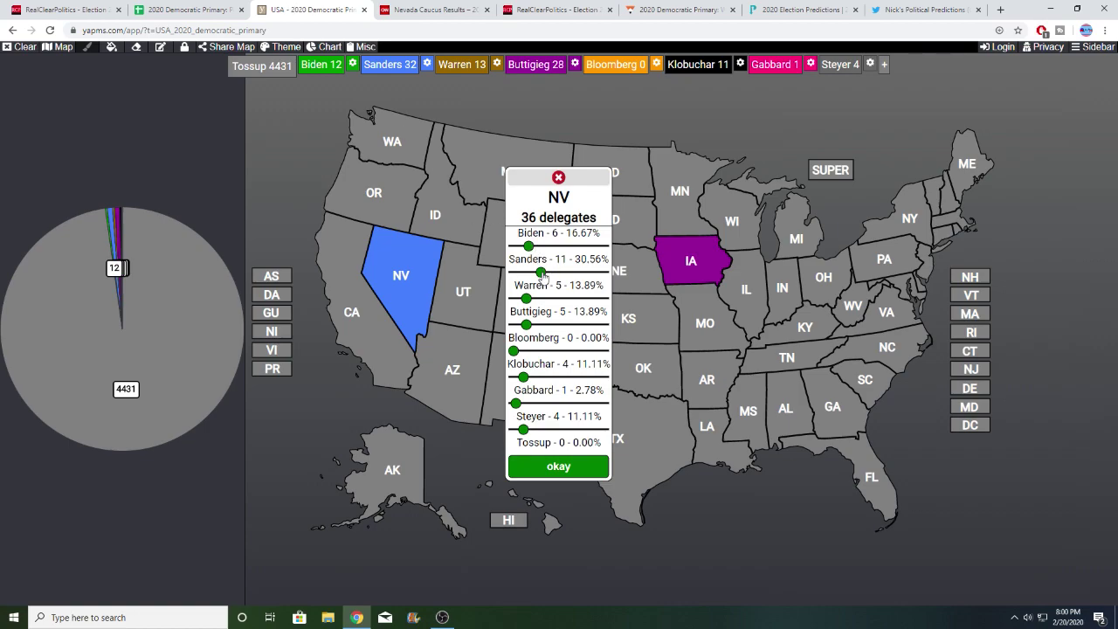
pyautogui.moveTo(543, 277); pyautogui.dragTo(540, 277)
# Look up Biden's Nevada prediction in the spreadsheet and set his Nevada delegates to 5 on the YAPms map
pyautogui.click(188, 9)
pyautogui.click(223, 358)
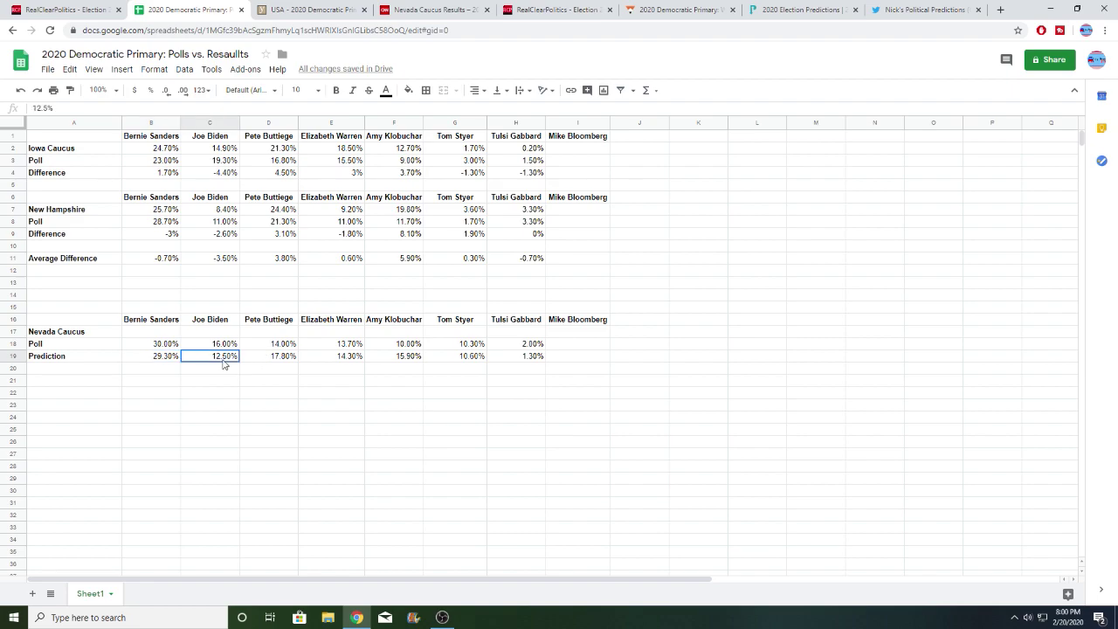
pyautogui.click(306, 9)
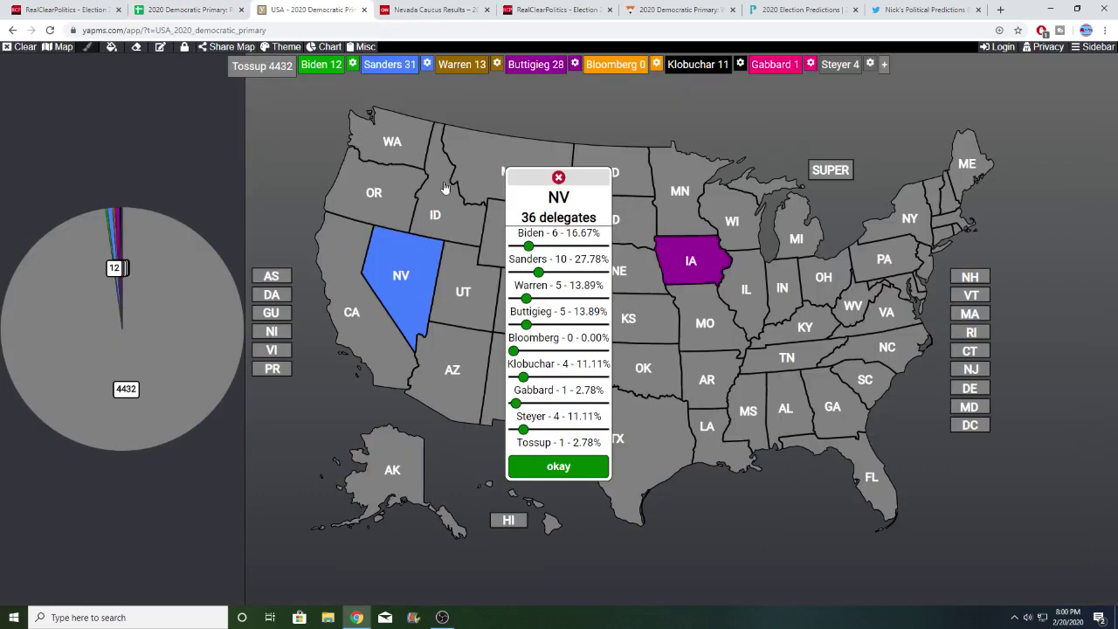
pyautogui.moveTo(527, 246); pyautogui.dragTo(525, 246)
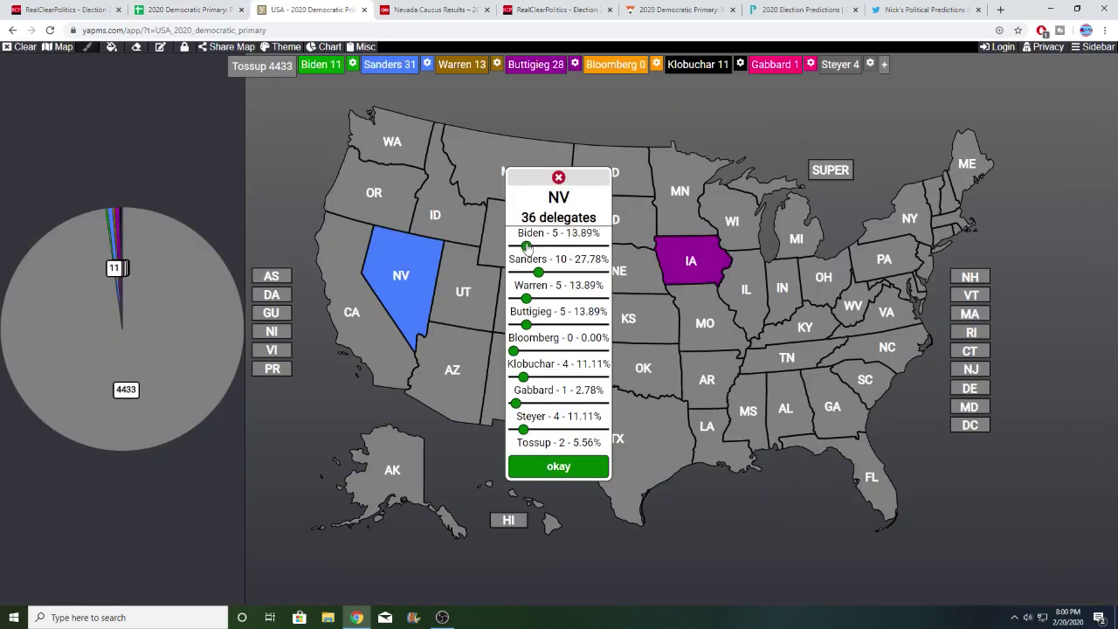
# Look up Buttigieg's Nevada prediction in the spreadsheet and set his Nevada delegates to 7 on the YAPms map
pyautogui.click(188, 10)
pyautogui.click(296, 356)
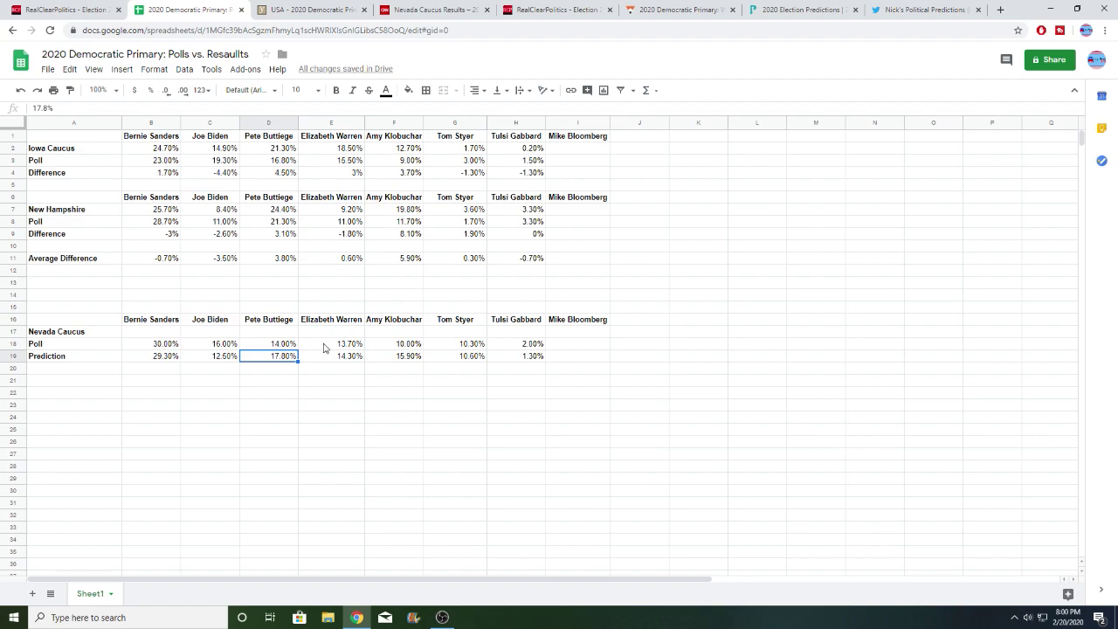
pyautogui.click(306, 9)
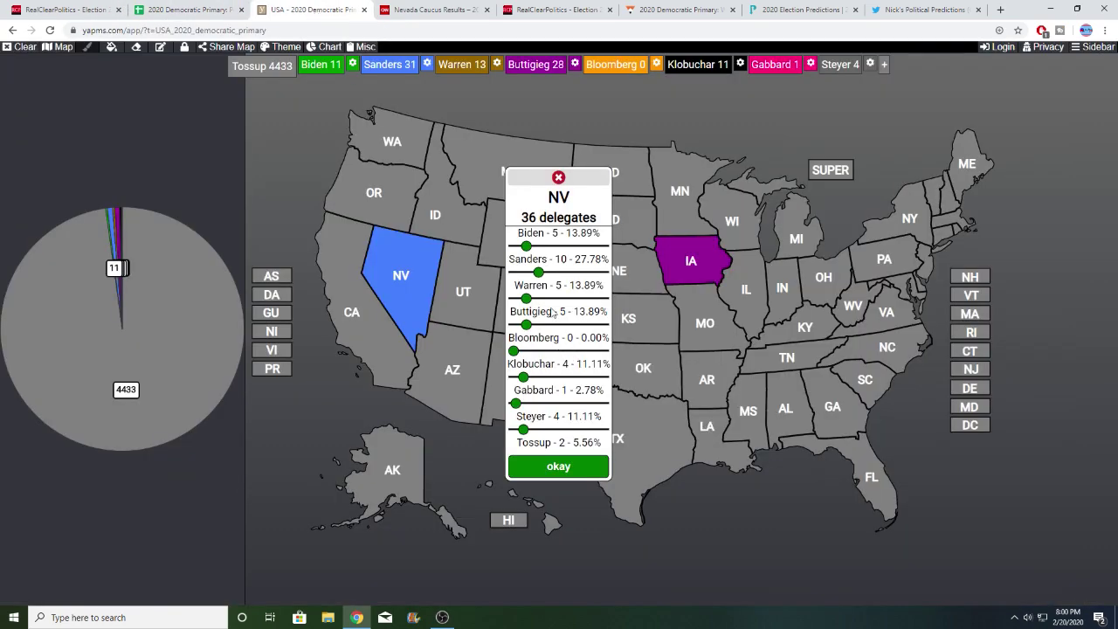
pyautogui.moveTo(526, 325); pyautogui.dragTo(533, 325)
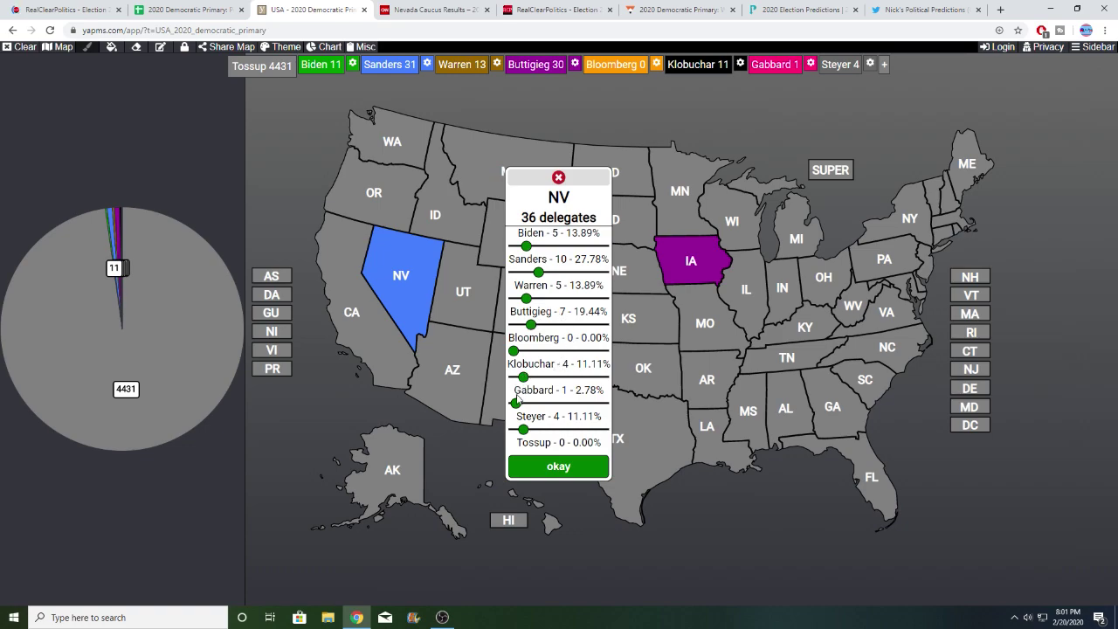
# Set Gabbard's Nevada delegates to 0, and set Steyer's to 3 after consulting the spreadsheet's prediction row
pyautogui.moveTo(516, 403); pyautogui.dragTo(514, 410)
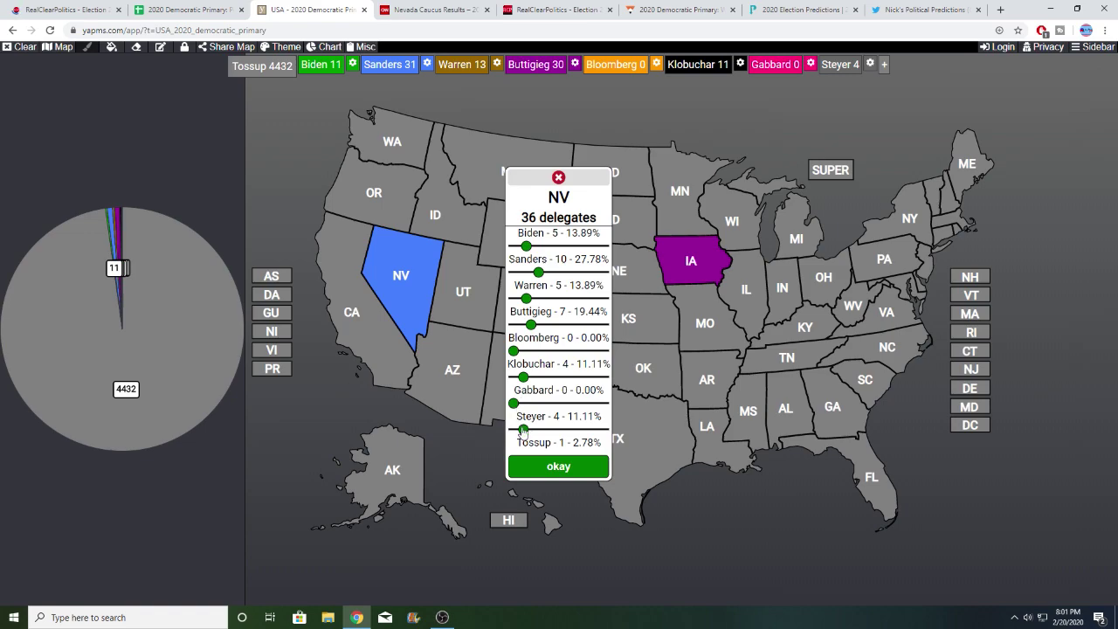
pyautogui.click(188, 9)
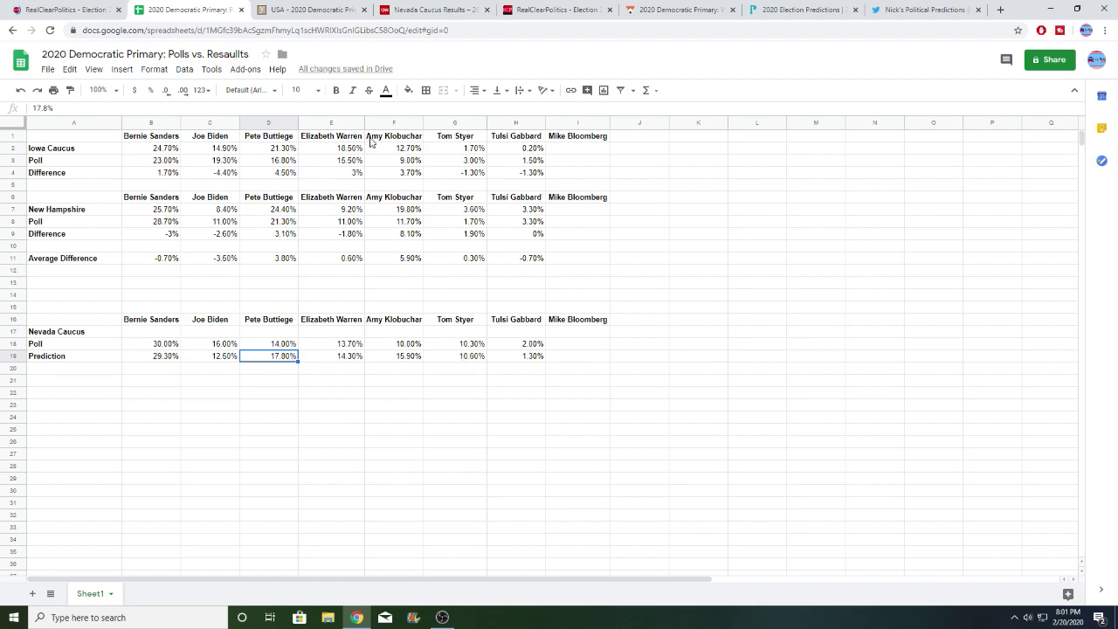
pyautogui.click(308, 9)
pyautogui.moveTo(525, 431); pyautogui.dragTo(522, 431)
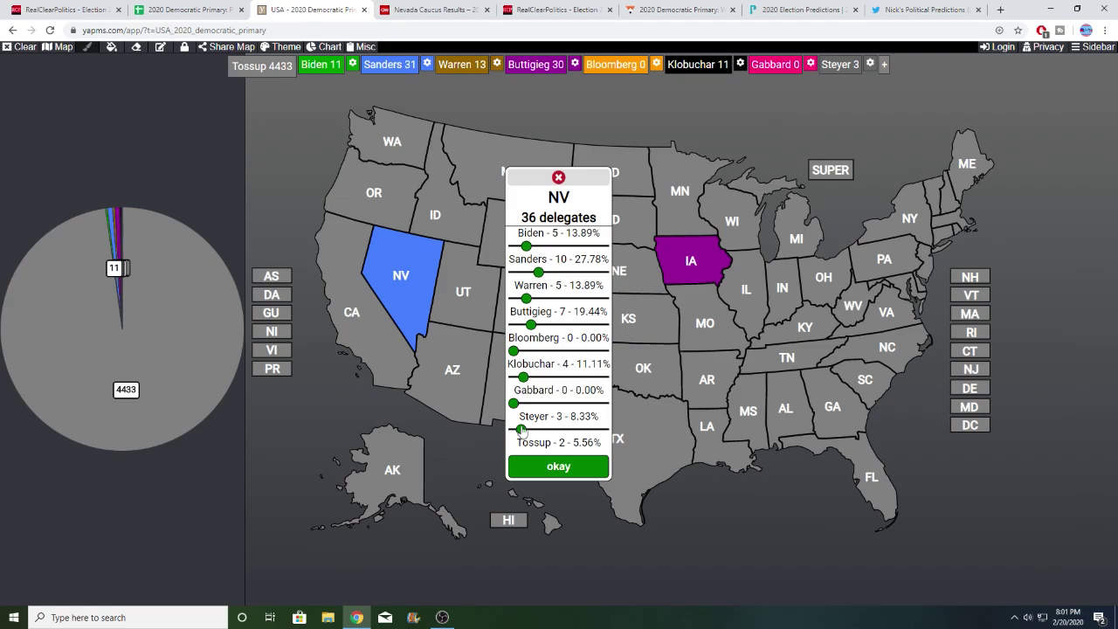
# Set Klobuchar's Nevada delegates to 6, check her prediction in the spreadsheet, and accept Nevada's delegate allocation on the YAPms map
pyautogui.moveTo(528, 382); pyautogui.dragTo(531, 378)
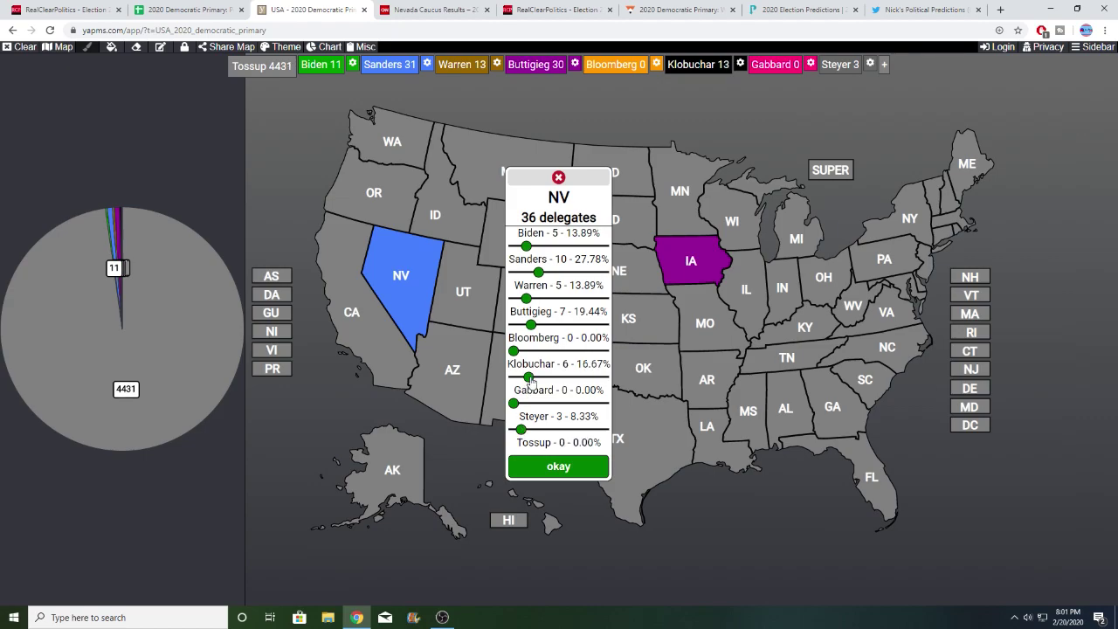
pyautogui.click(226, 8)
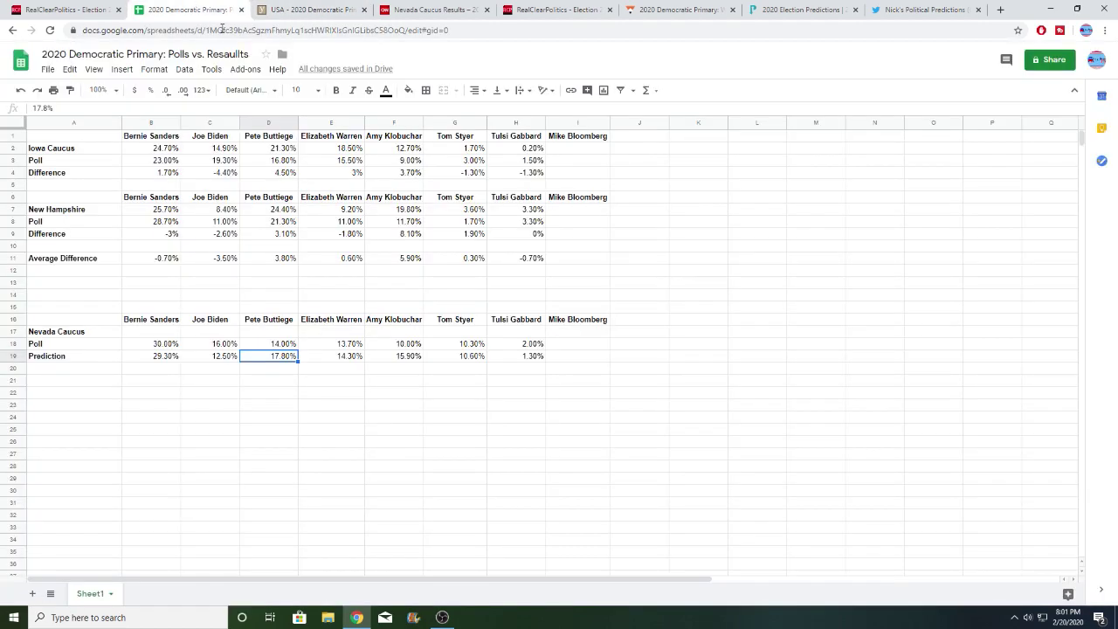
pyautogui.click(401, 348)
pyautogui.click(406, 357)
pyautogui.click(306, 8)
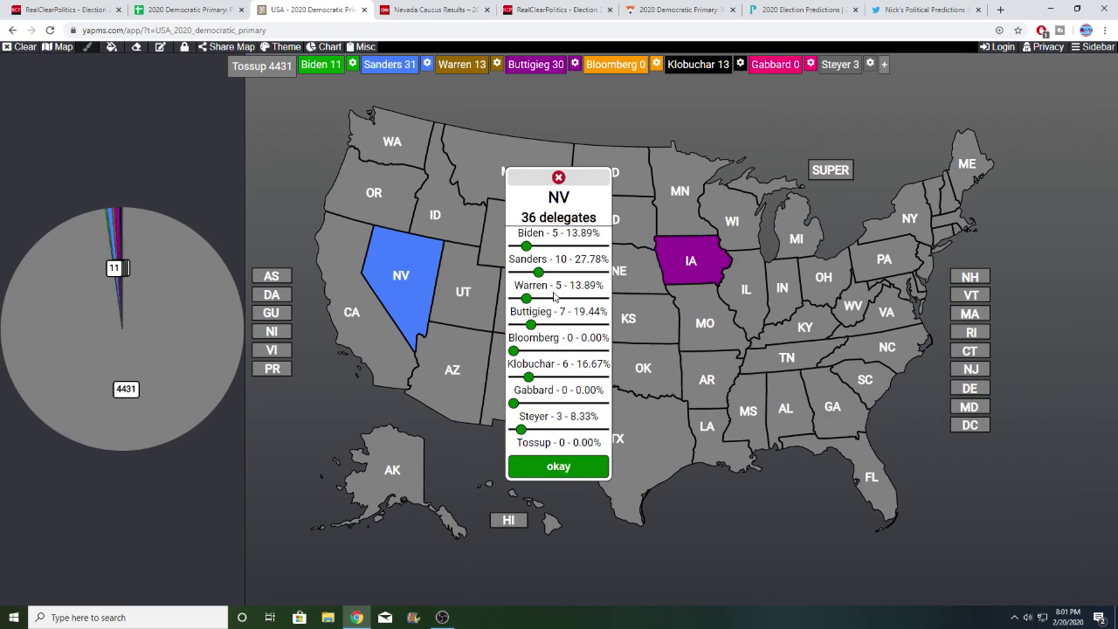
pyautogui.click(560, 467)
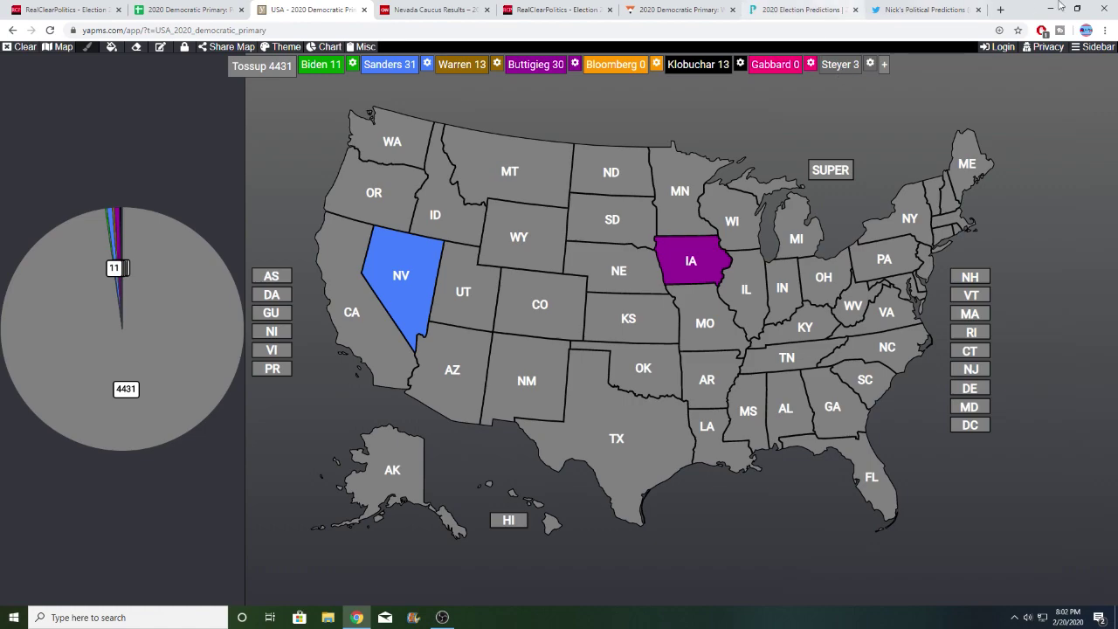
# Switch to the Nick's Political Predictions profile on Twitter and reload it
pyautogui.click(922, 9)
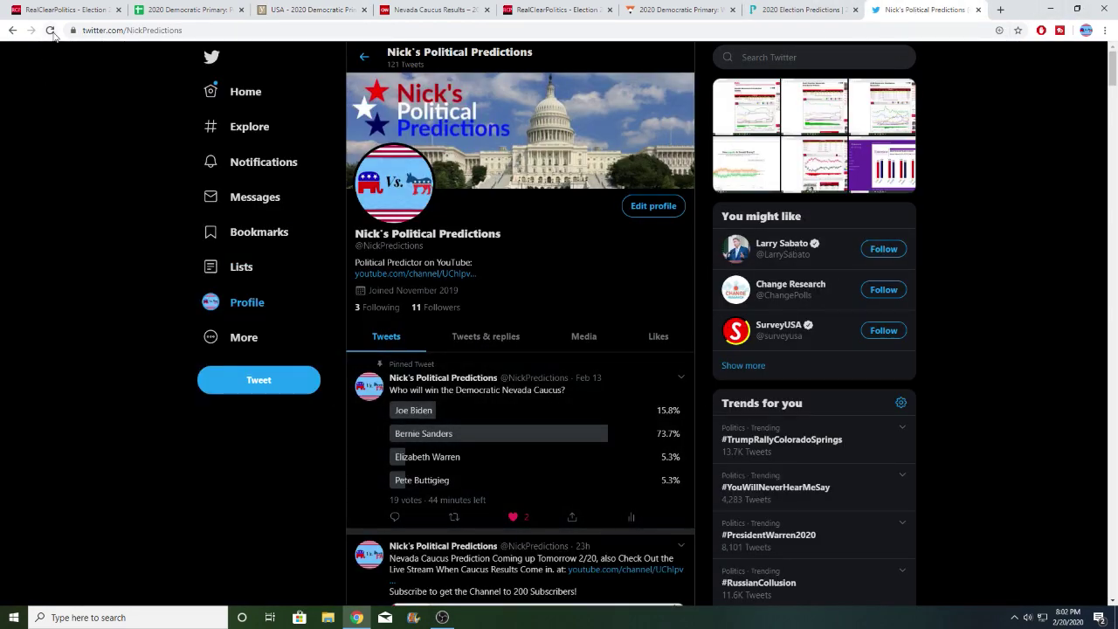
pyautogui.press('F5')
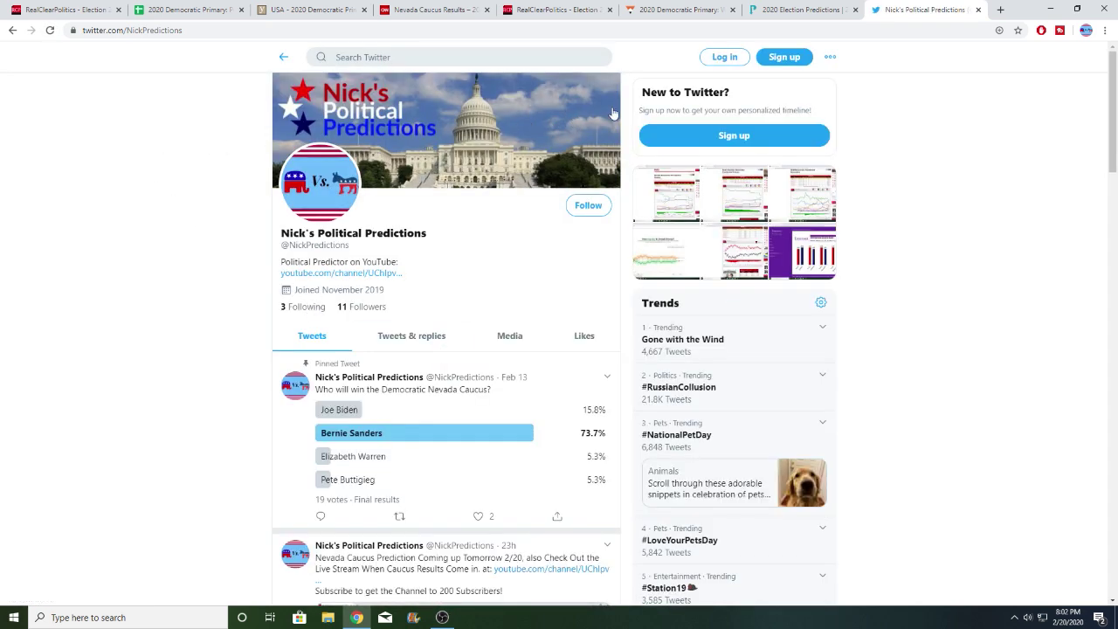
pyautogui.click(10, 30)
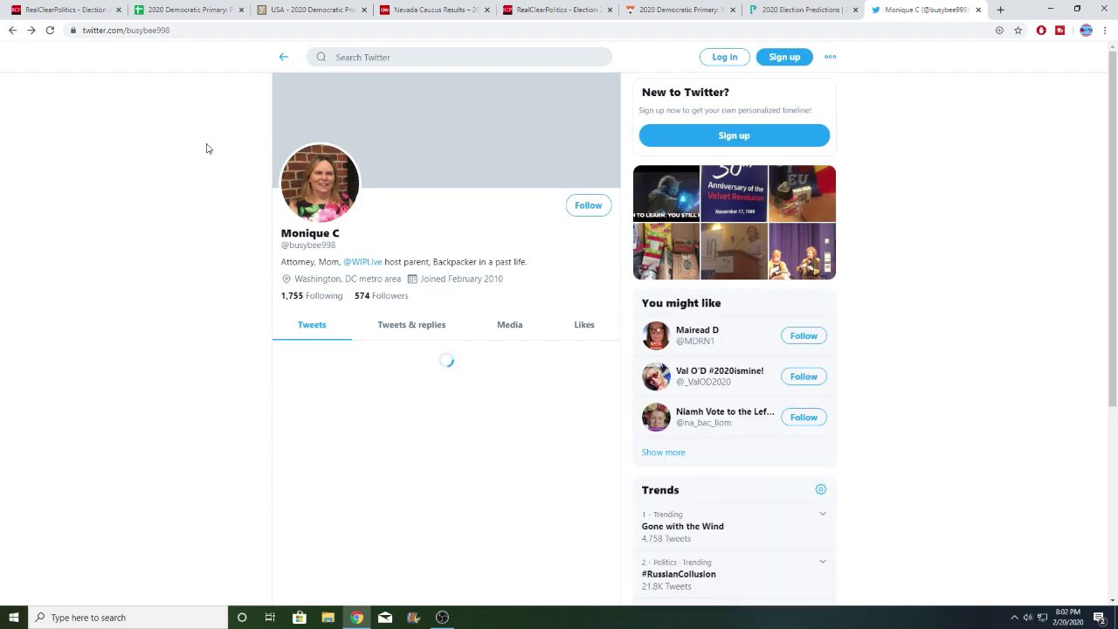
pyautogui.click(32, 31)
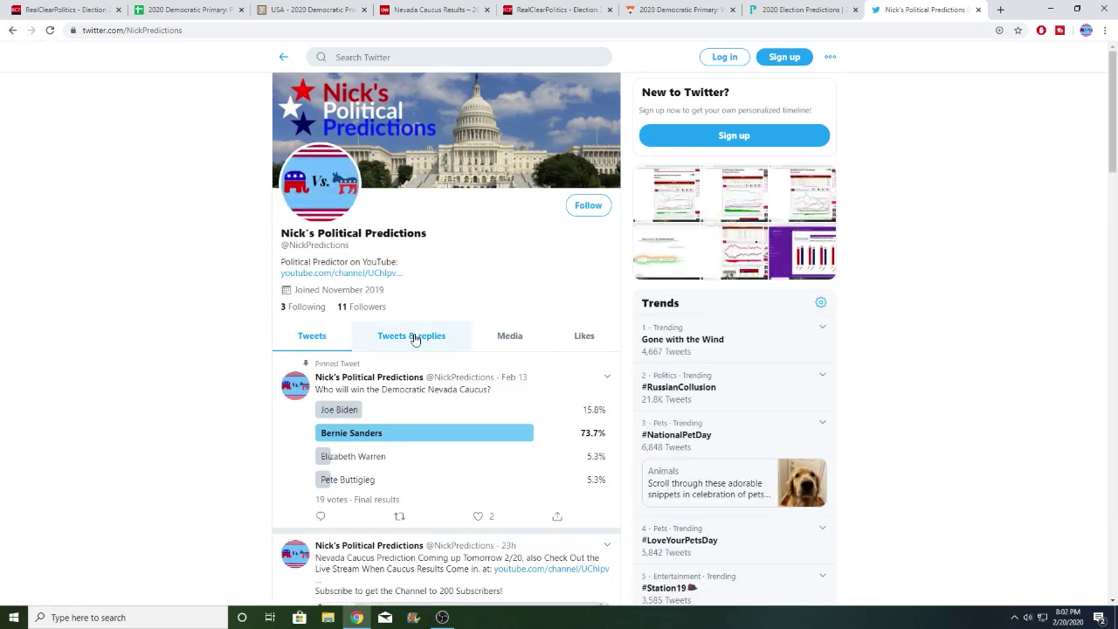
# Examine the results of the profile's pinned poll on who will win the Democratic Nevada Caucus
pyautogui.scroll(-3, 424, 330)
pyautogui.scroll(3, 425, 327)
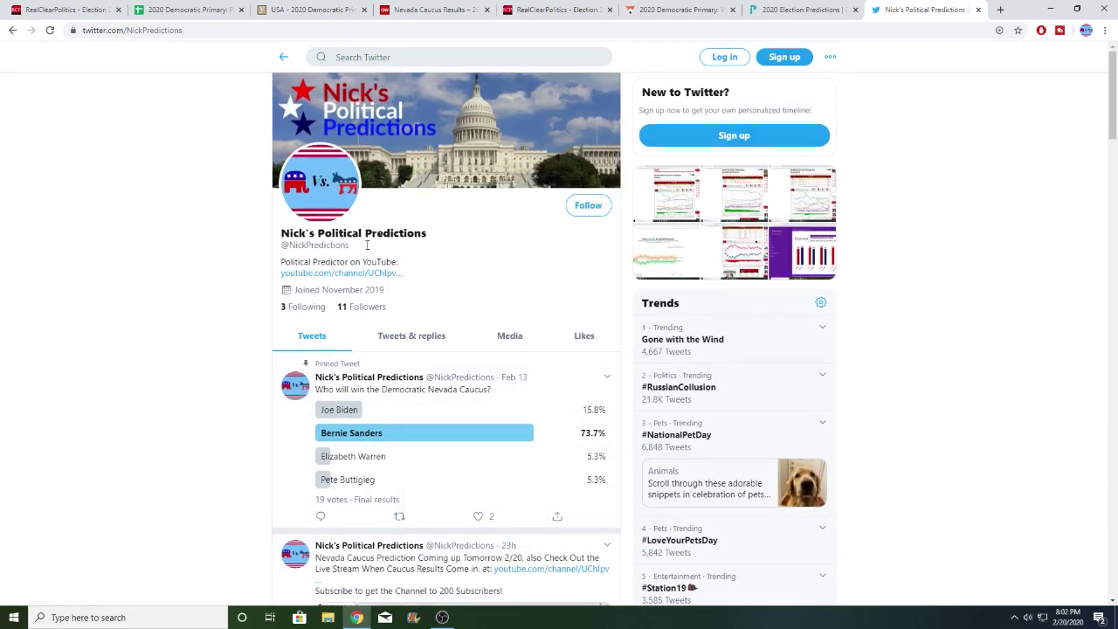
pyautogui.scroll(-2, 361, 329)
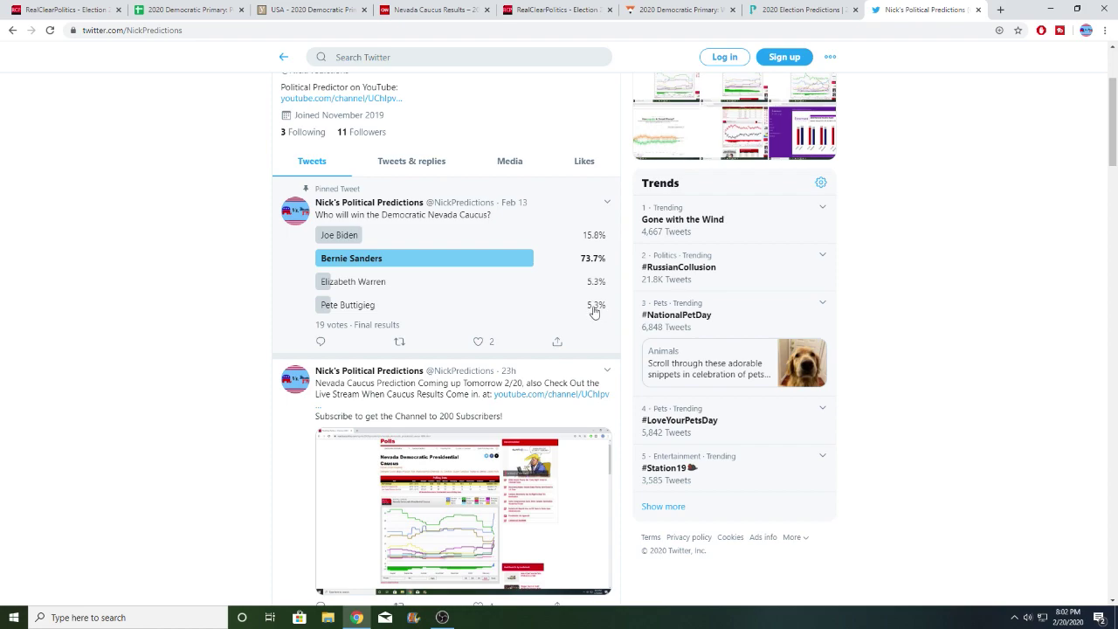
pyautogui.scroll(2, 623, 289)
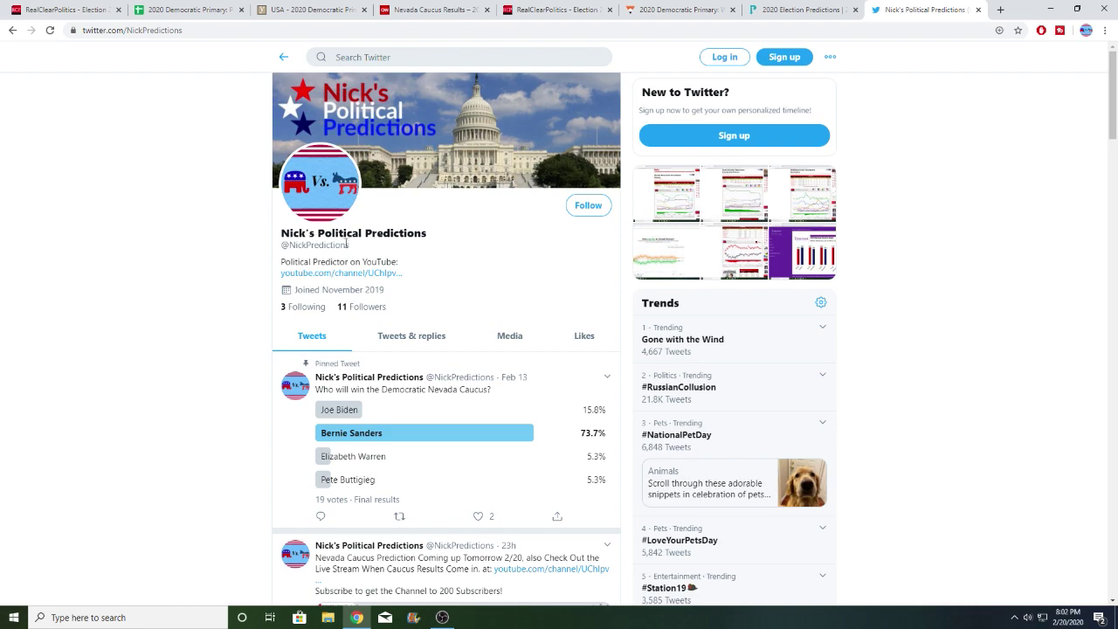
# Highlight the profile's Twitter handle and look through its recent tweets about the Nevada and South Carolina contests
pyautogui.moveTo(353, 249); pyautogui.dragTo(281, 245)
pyautogui.click(225, 242)
pyautogui.scroll(-8, 197, 149)
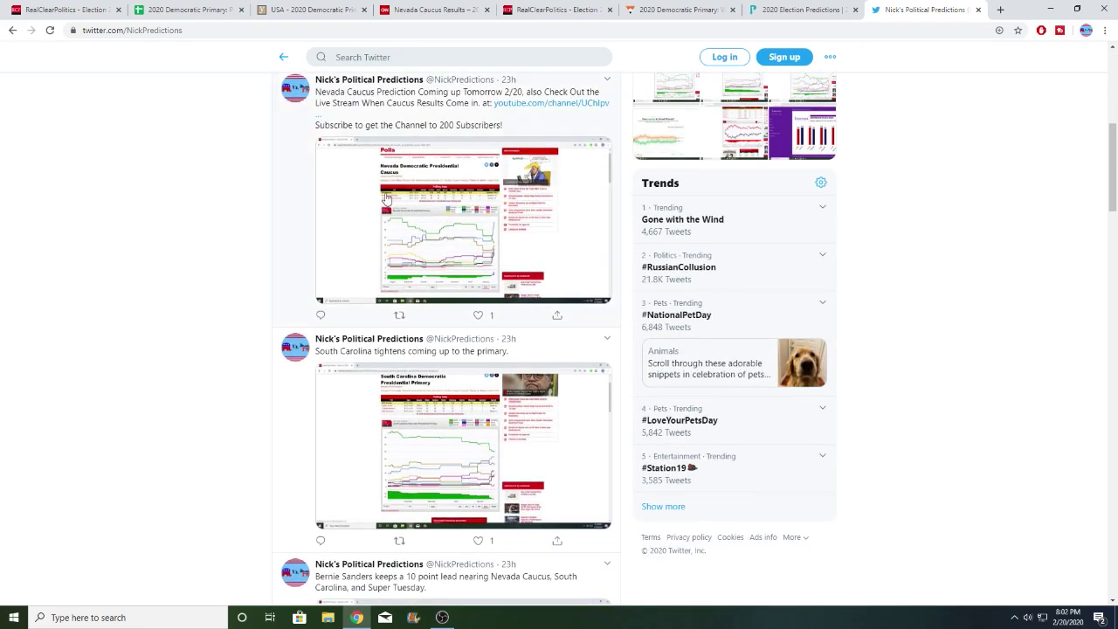